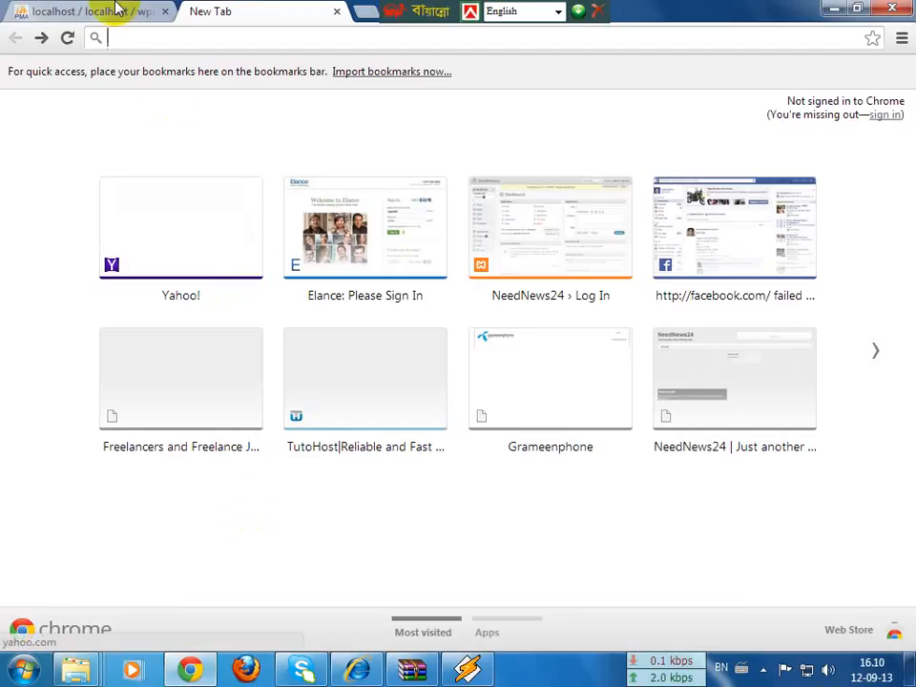
Step: Review the wpmaster database and which users can access it in phpMyAdmin
click(112, 10)
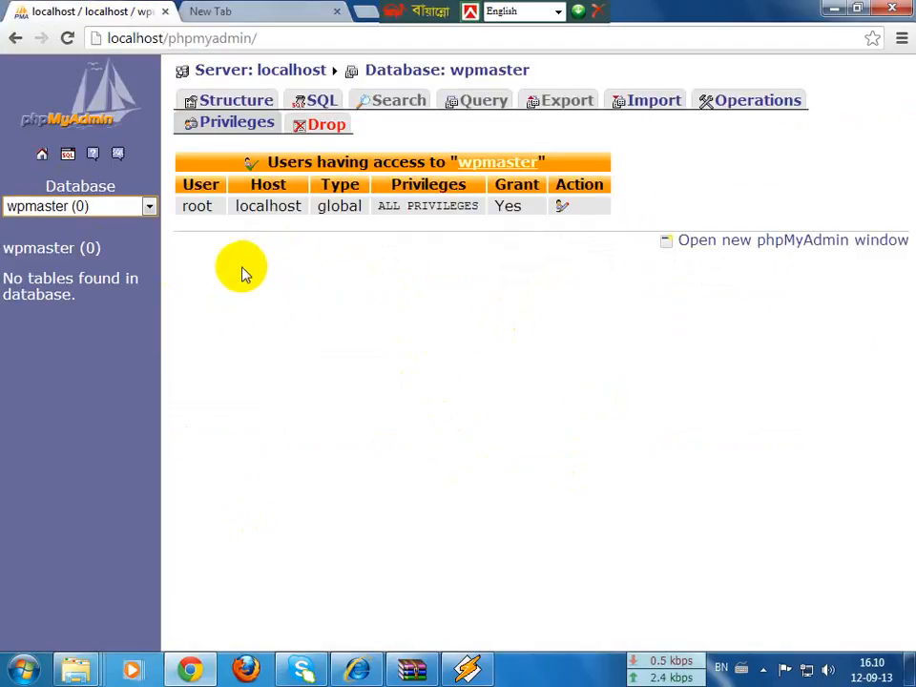
click(63, 250)
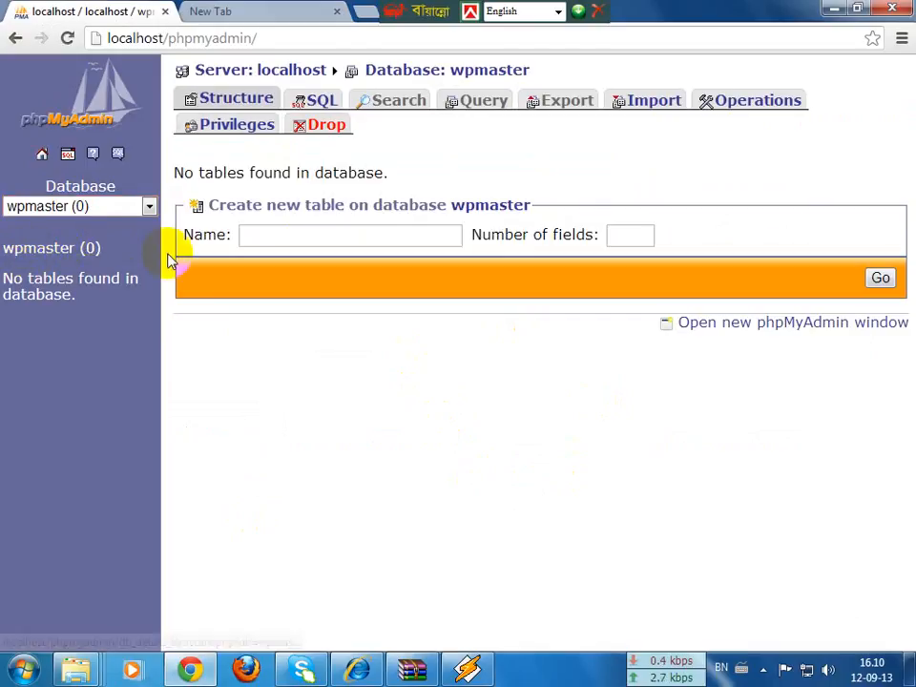
click(239, 132)
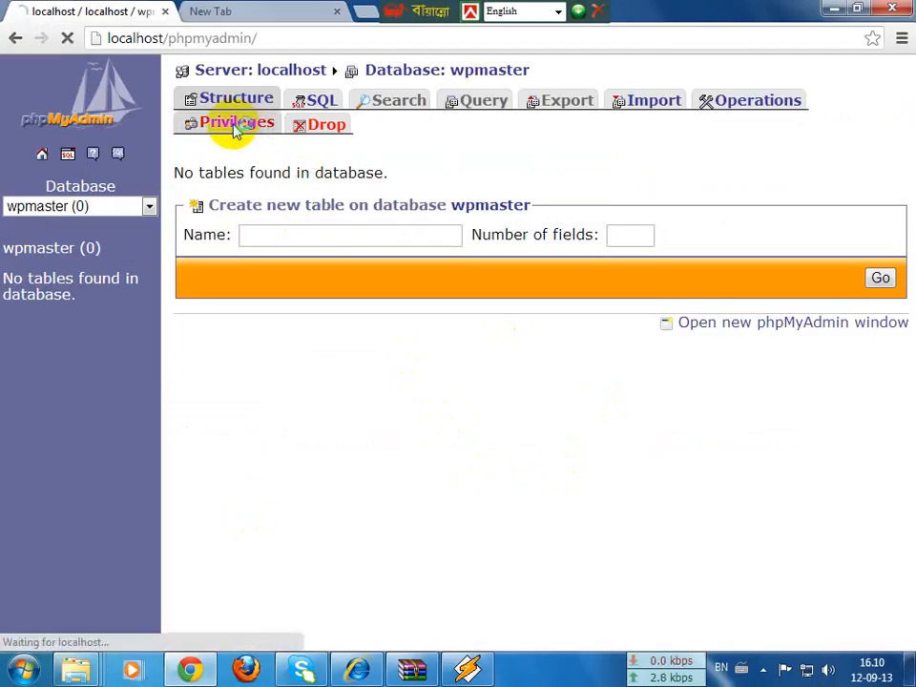
click(250, 9)
click(127, 11)
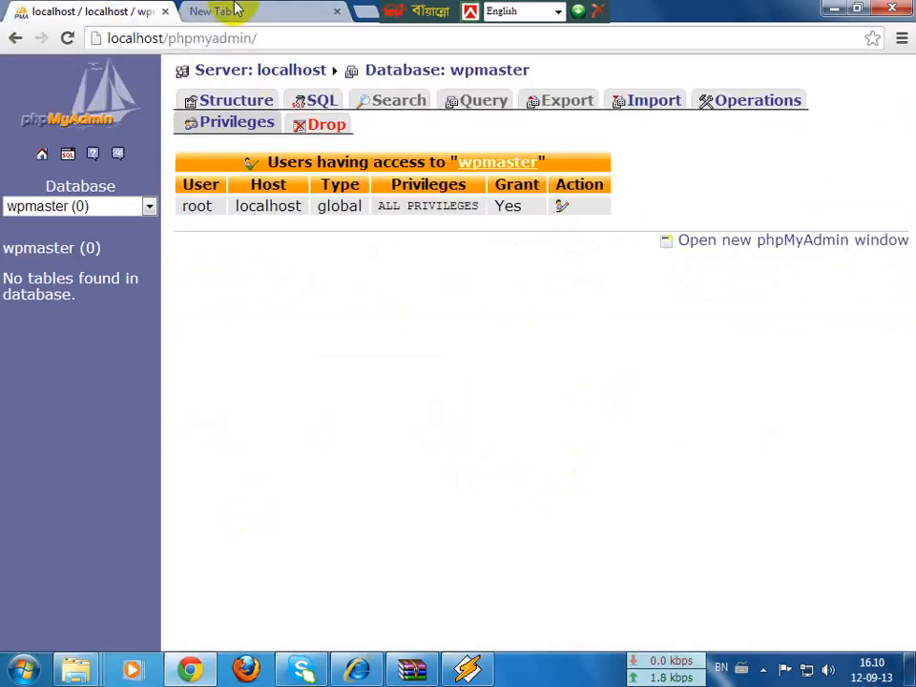
click(236, 11)
click(91, 17)
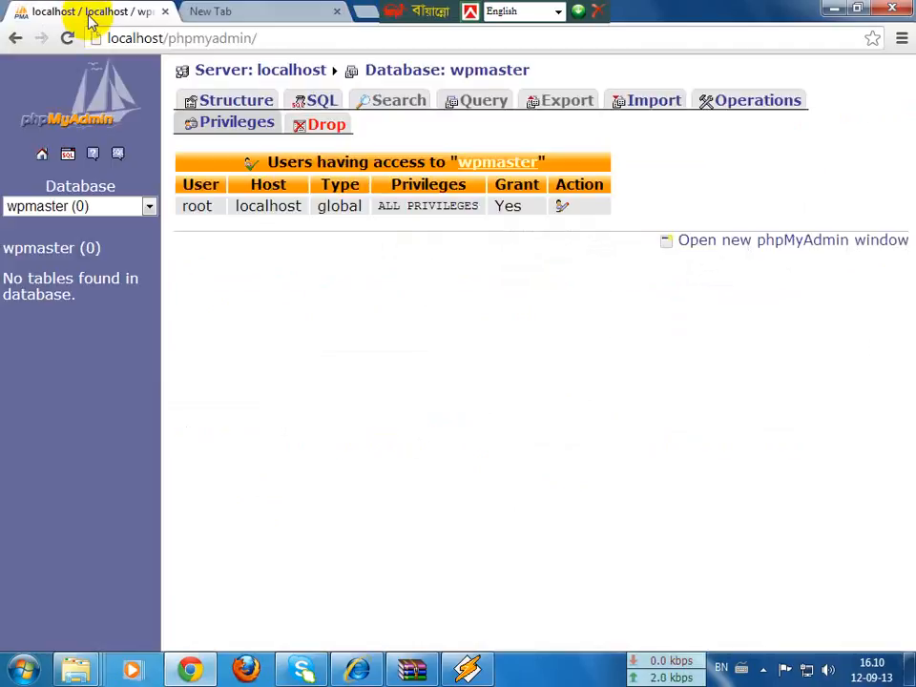
Step: In a new tab, load localhost/wpmaster, correcting the mistyped 'wpmase' address
click(219, 10)
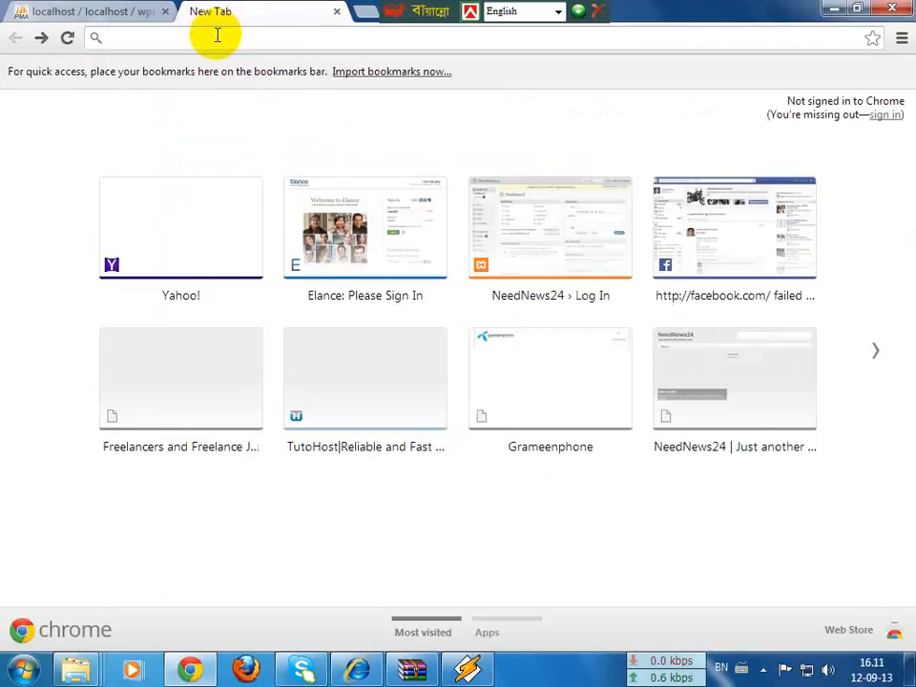
text(loc)
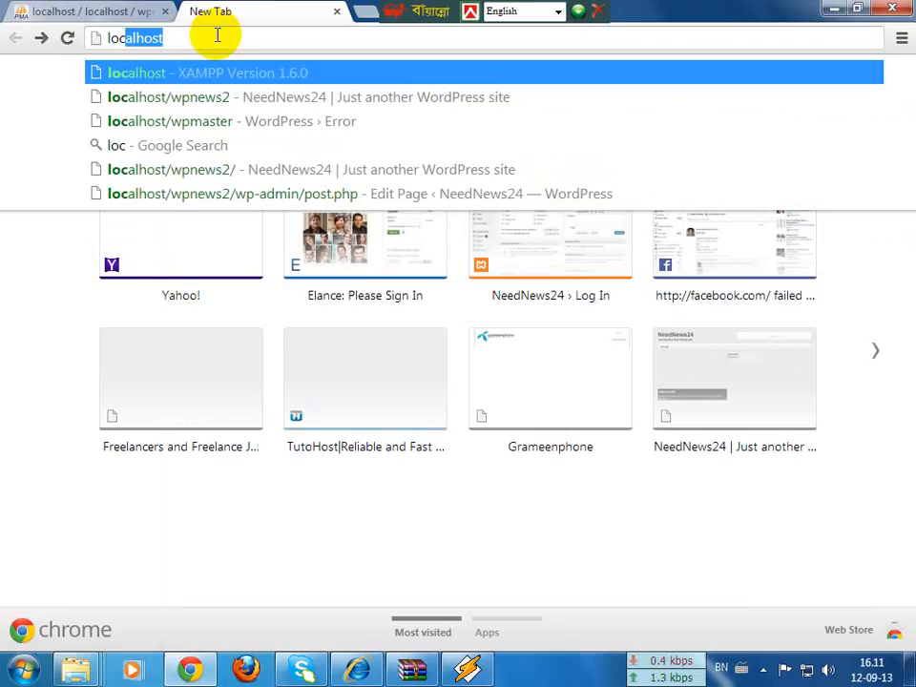
text(alhost)
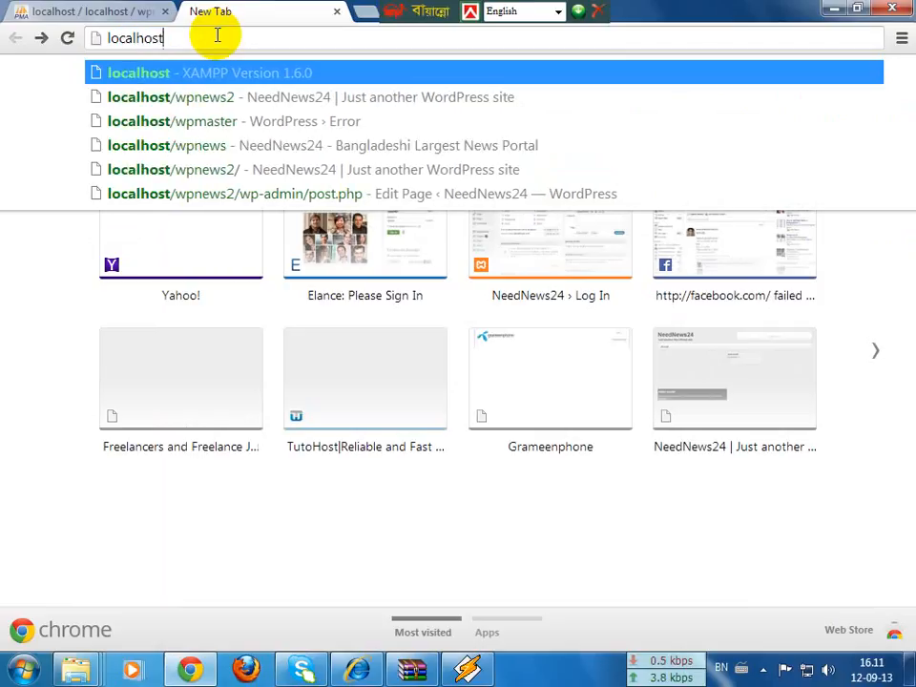
text(/)
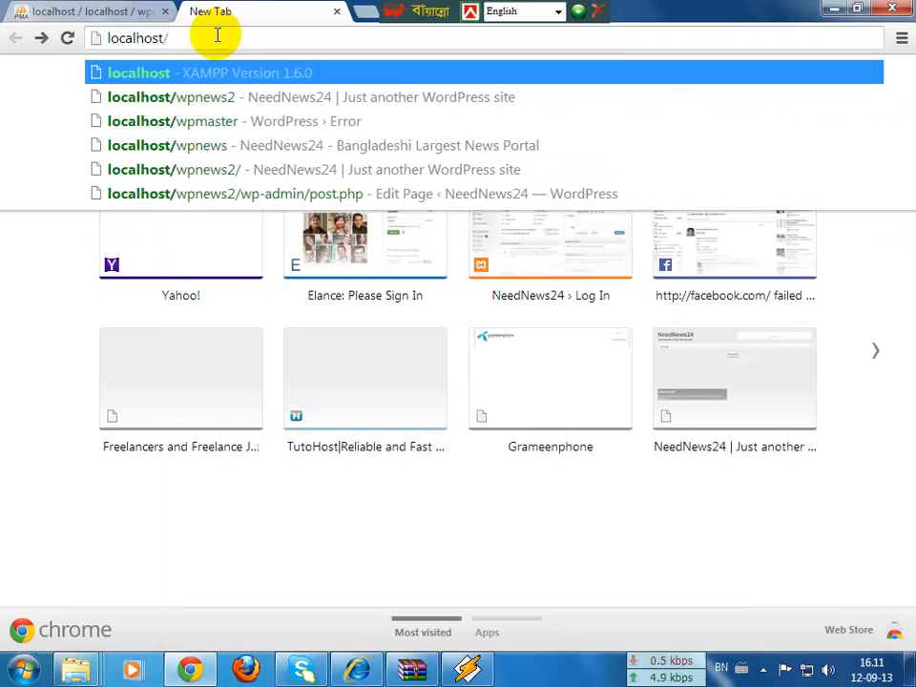
text(wp)
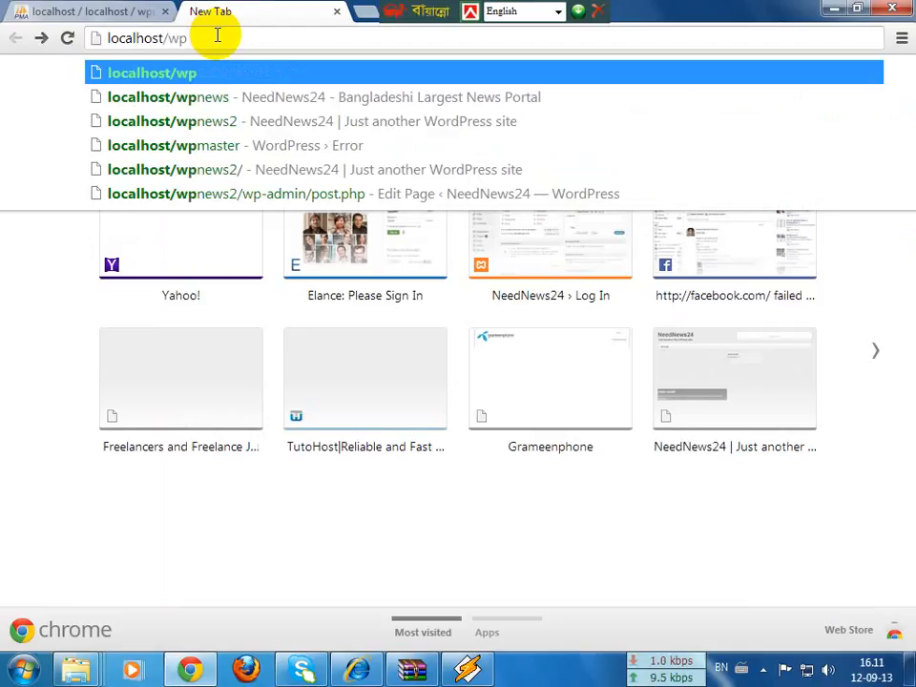
text(mas)
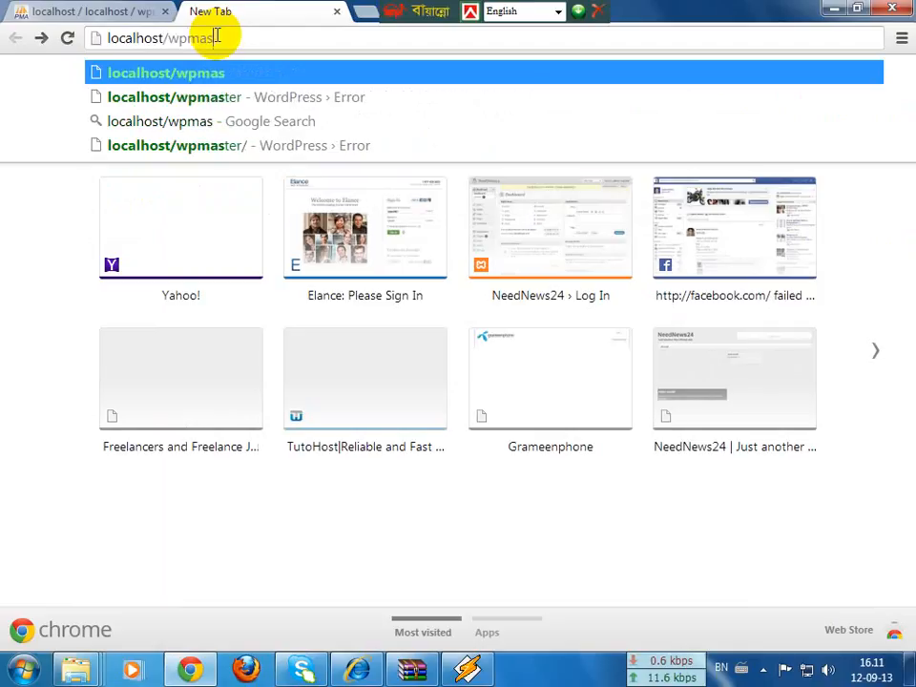
text(er)
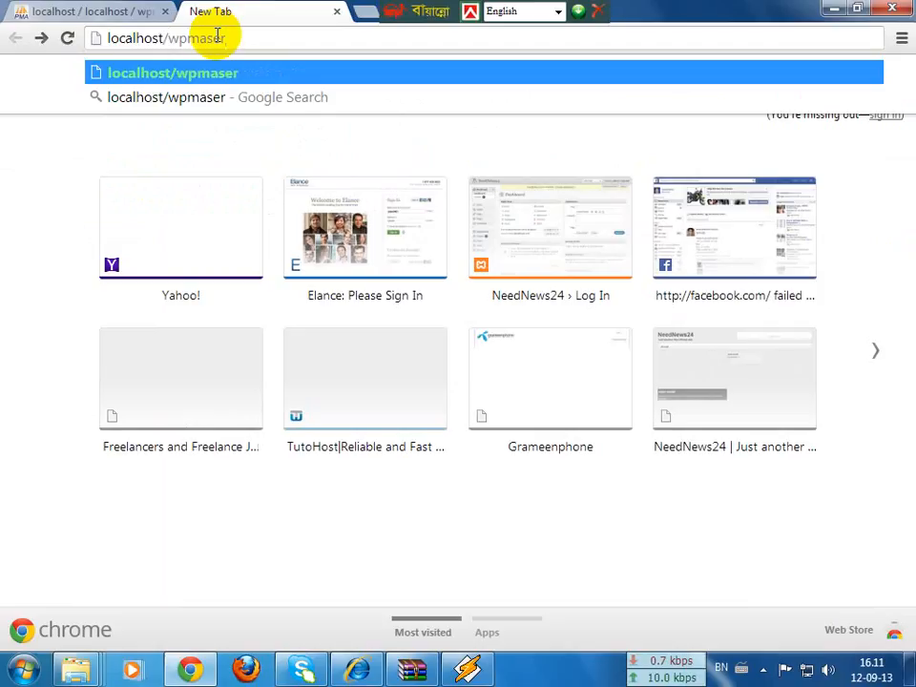
key(Return)
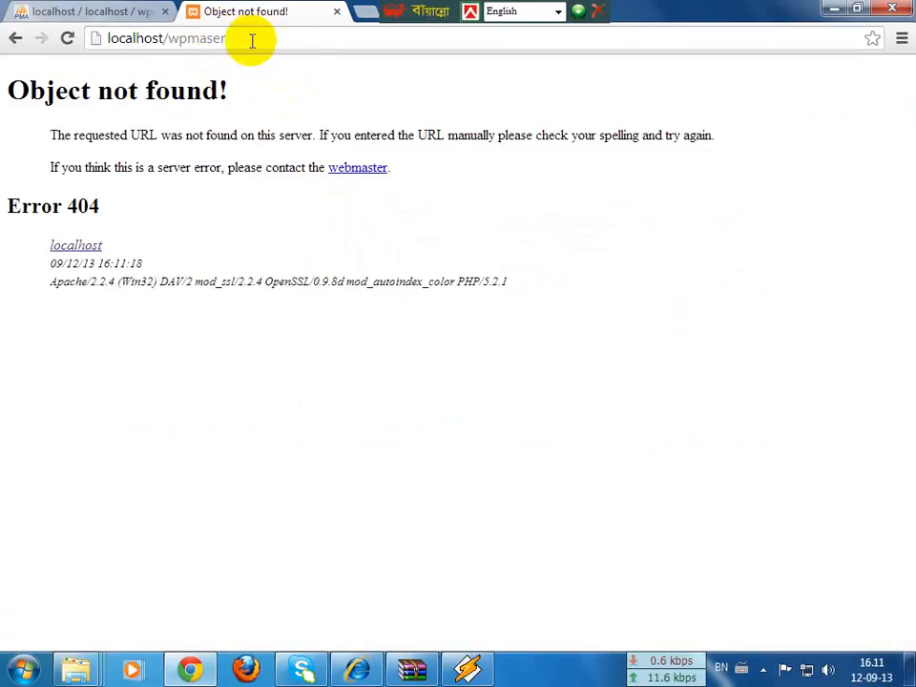
click(252, 40)
click(251, 40)
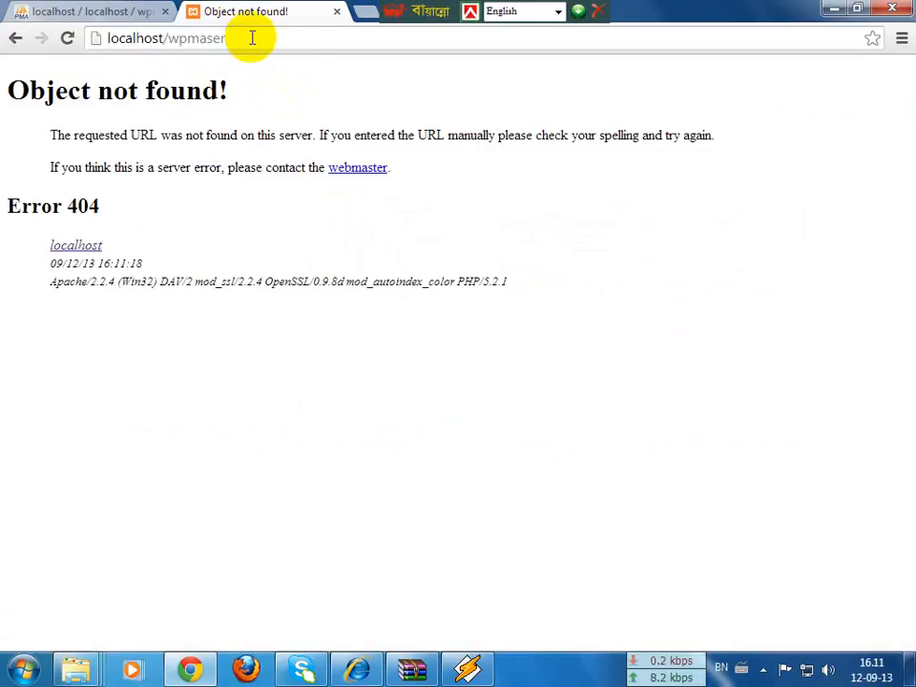
key(BackSpace)
key(BackSpace)
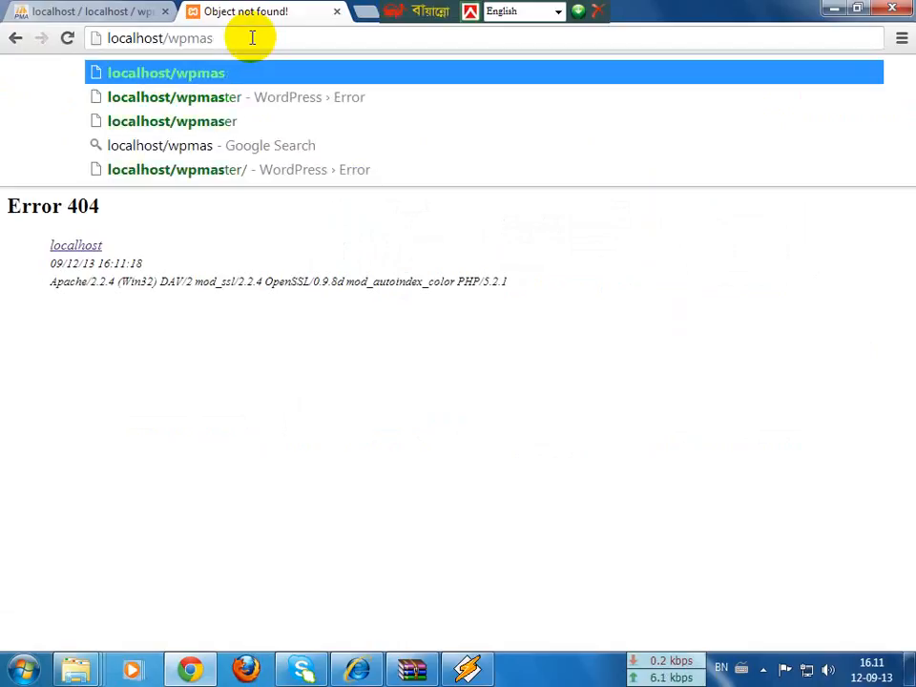
text(ter)
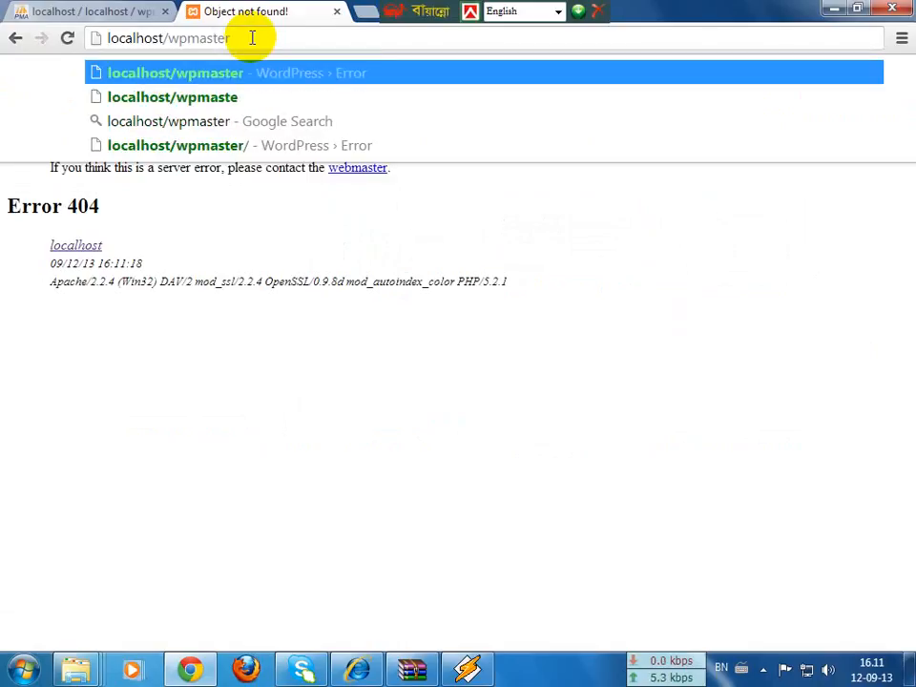
key(Return)
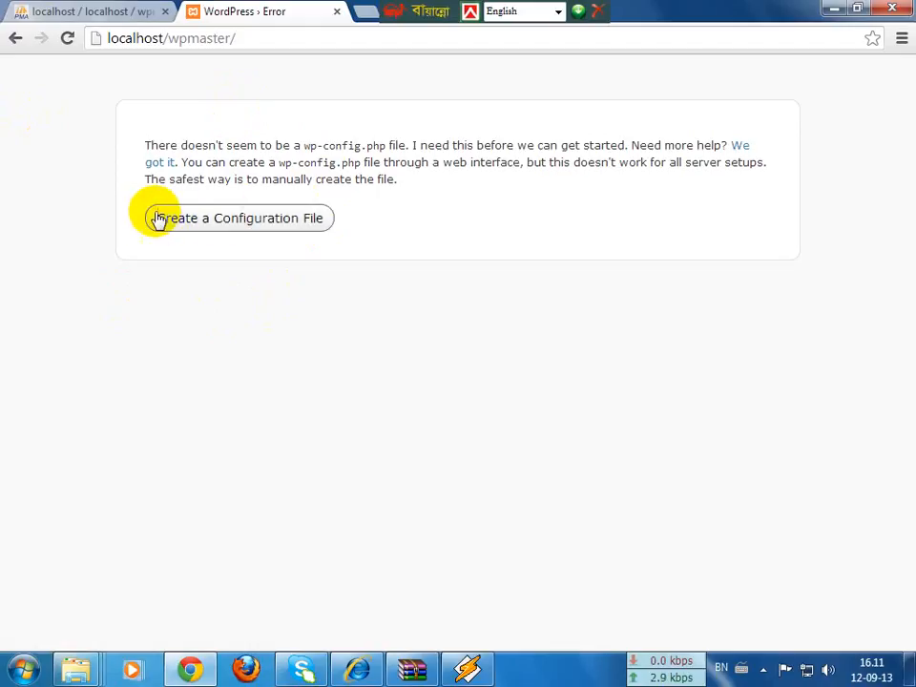
Step: Start creating the missing wp-config.php configuration file
drag(158, 145, 662, 182)
click(663, 186)
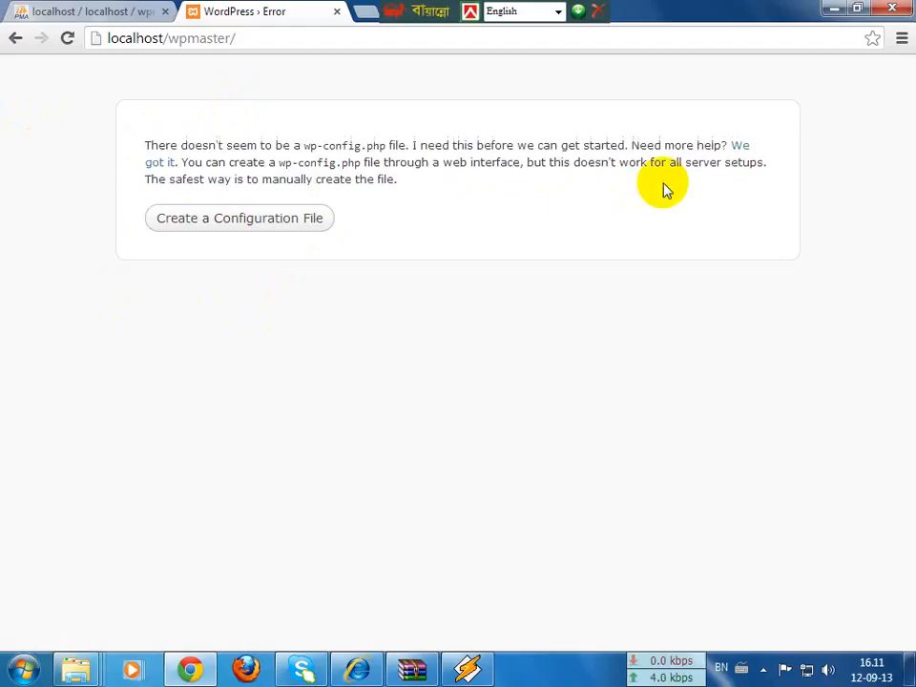
click(239, 219)
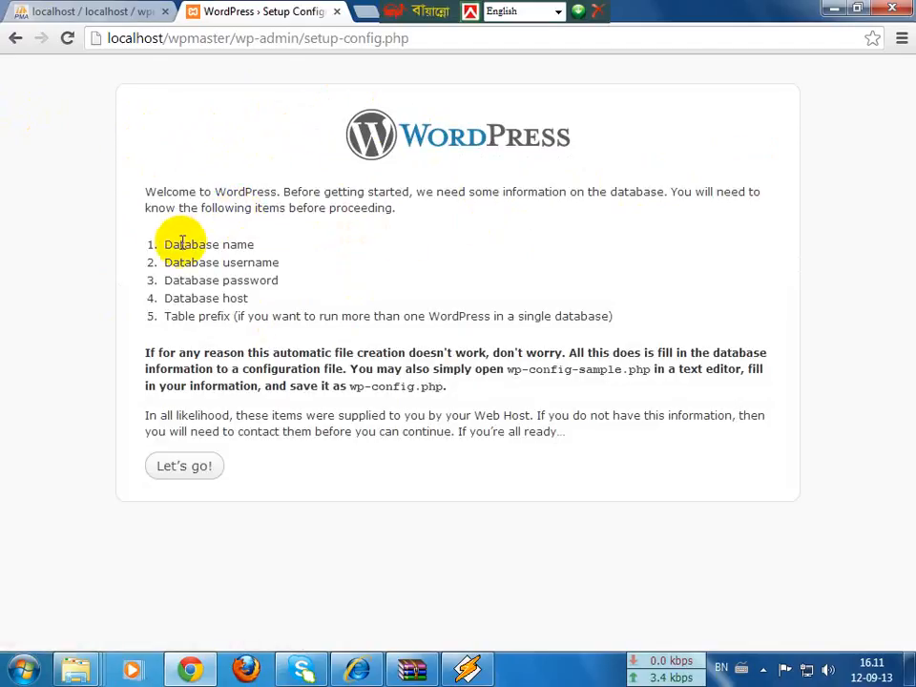
Step: Highlight the required details: database name, username, password, host and table prefix
drag(166, 241, 669, 321)
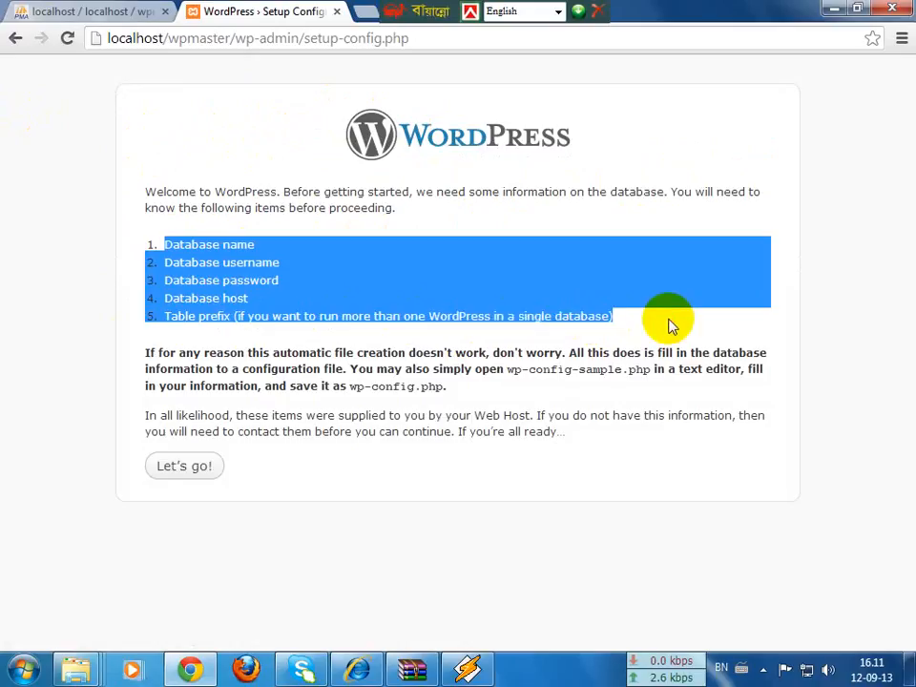
click(669, 321)
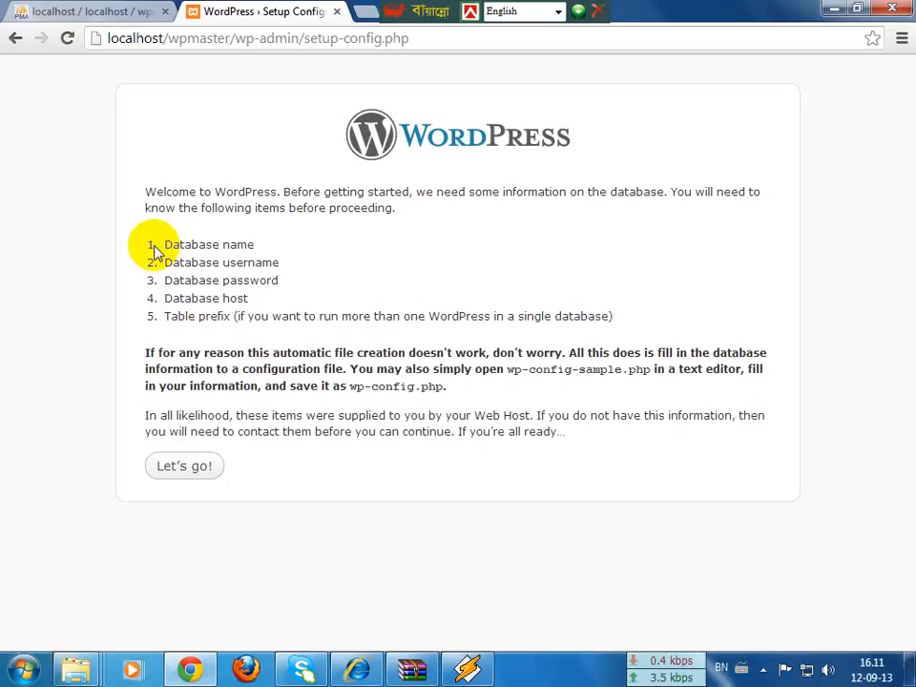
drag(164, 245, 272, 255)
drag(162, 261, 331, 262)
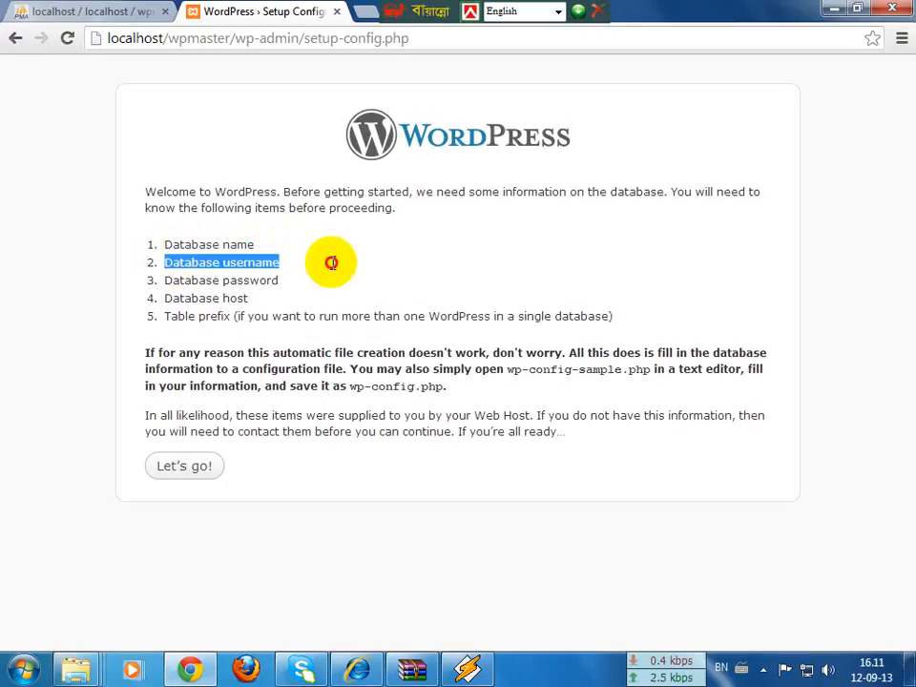
drag(168, 279, 256, 299)
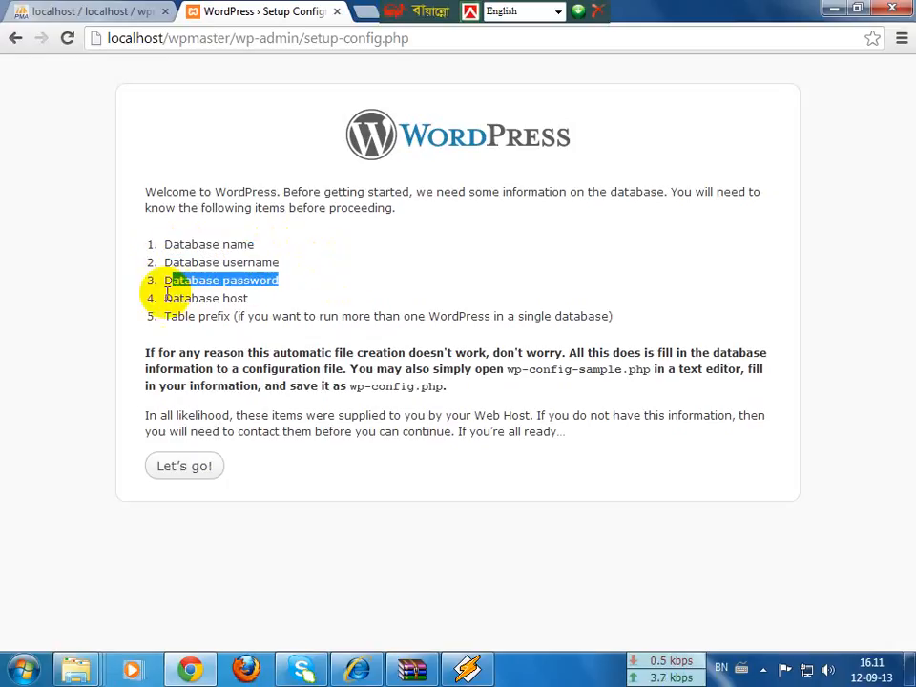
drag(166, 298, 321, 303)
drag(166, 315, 669, 317)
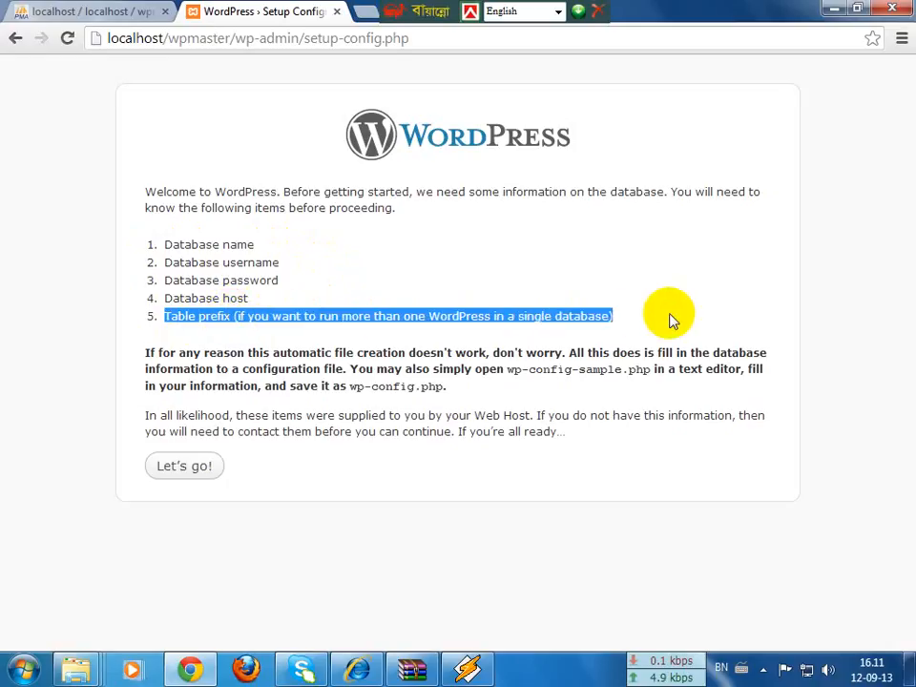
Step: Recheck the table prefix and database items, then continue to the connection form
click(233, 334)
drag(166, 316, 671, 318)
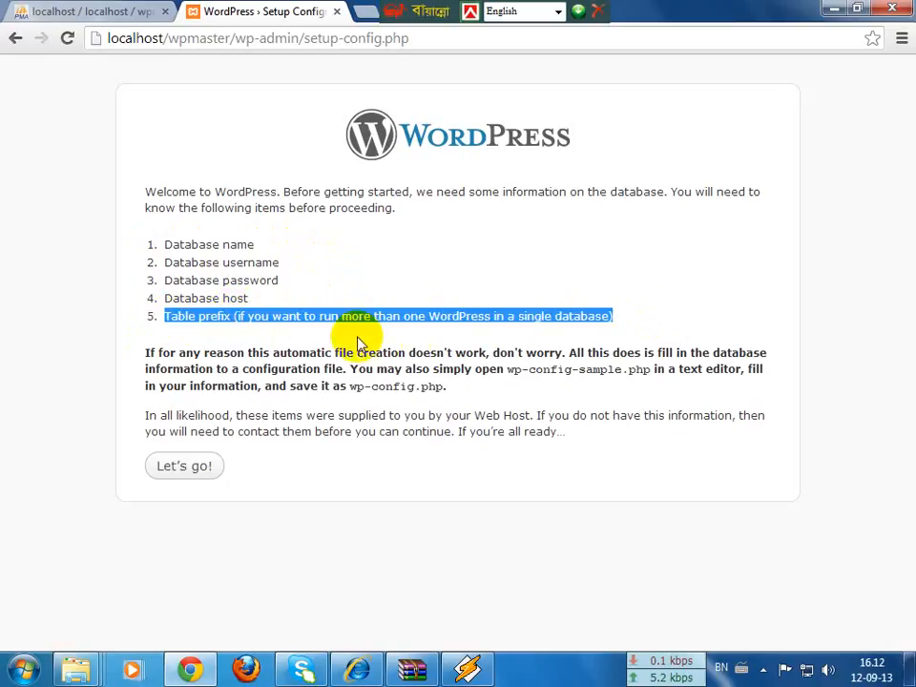
click(198, 322)
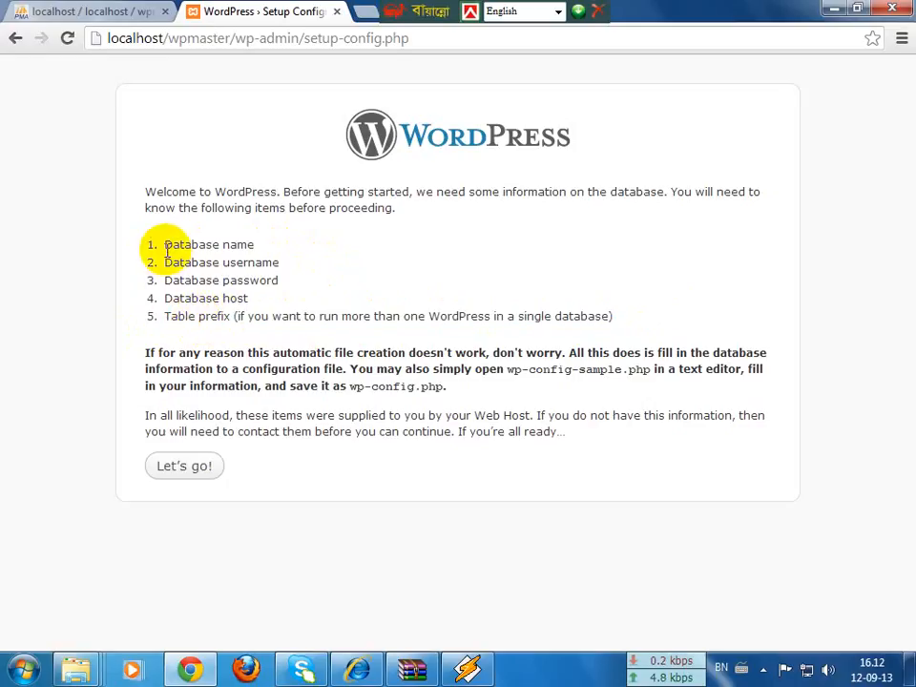
drag(168, 247, 254, 301)
click(254, 301)
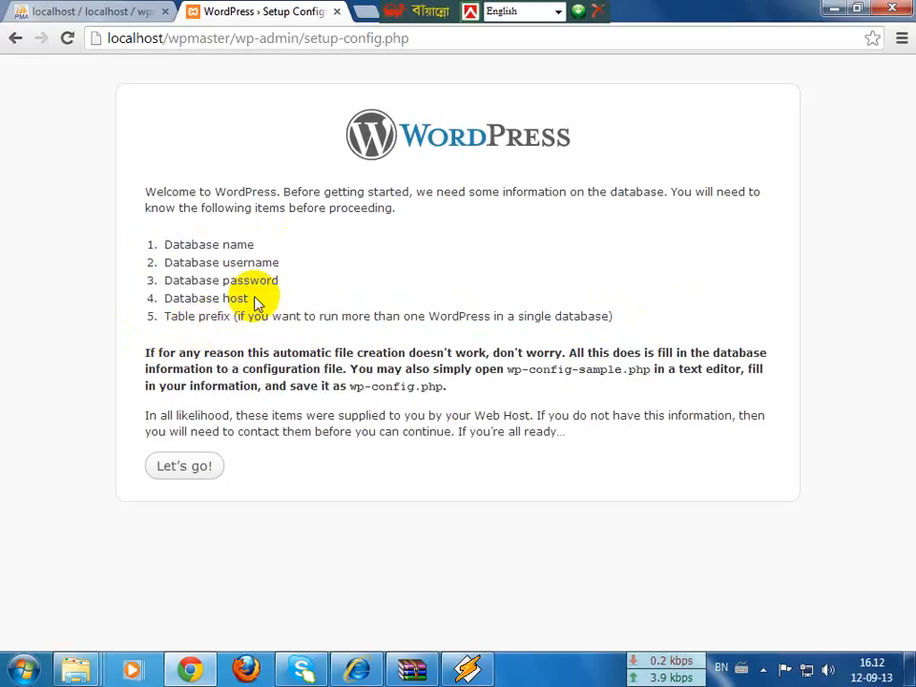
click(189, 467)
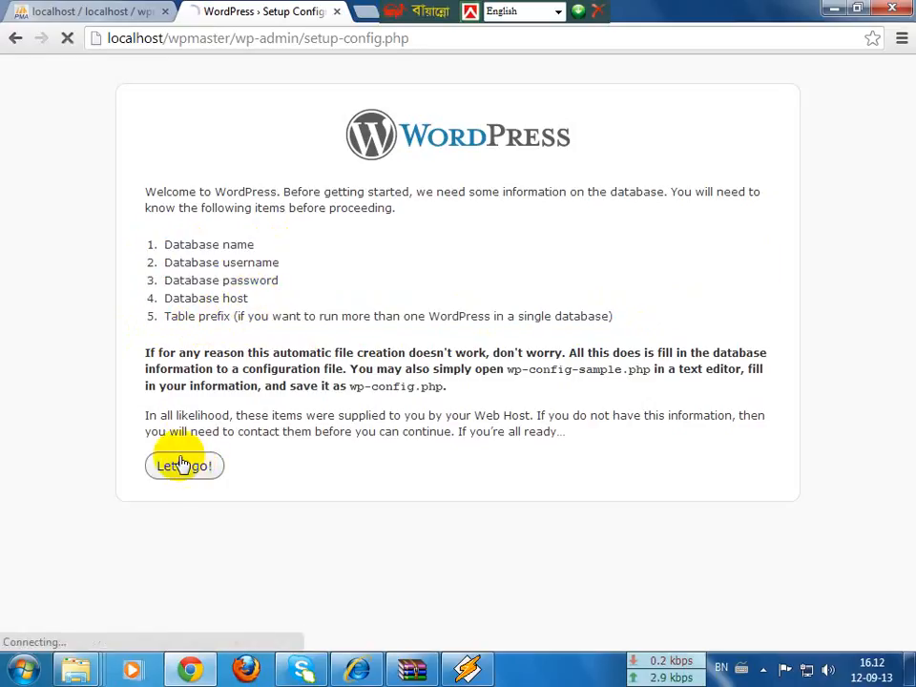
Step: Replace the default database name 'wordpress' with wpmaster
drag(401, 239, 243, 237)
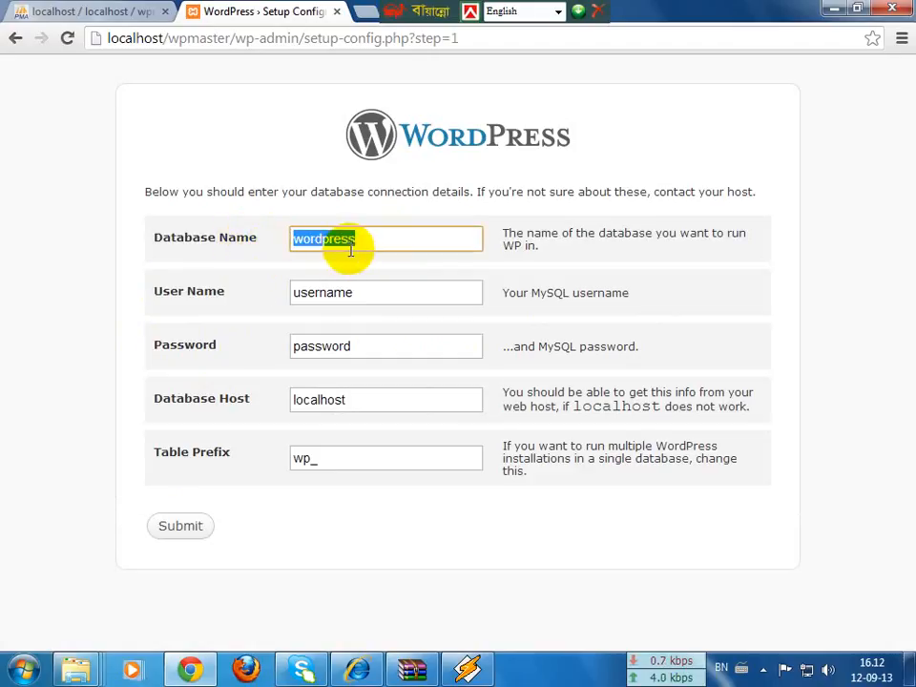
text(wpmaster)
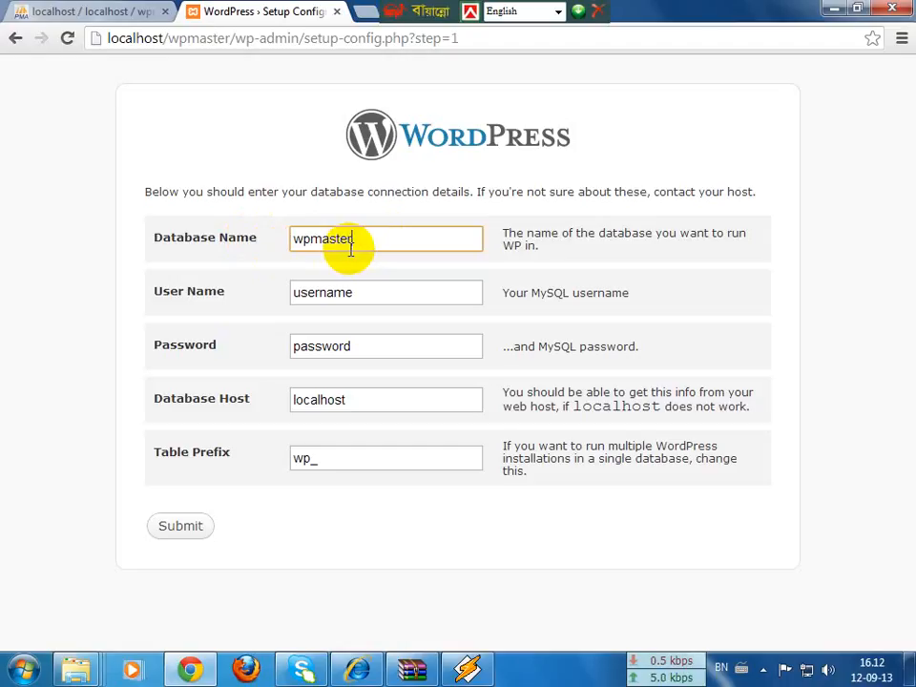
key(Tab)
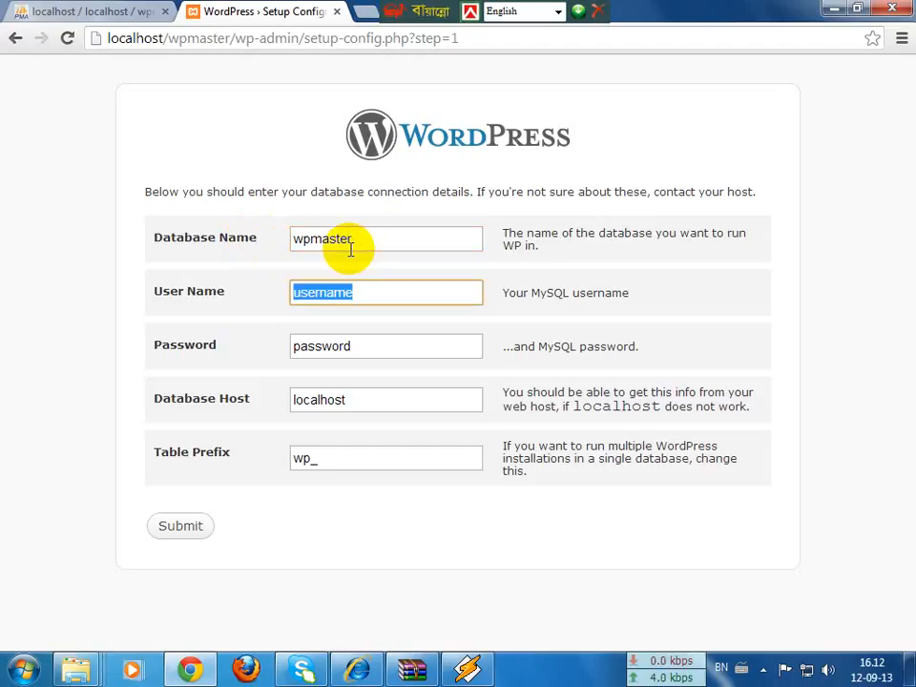
click(134, 11)
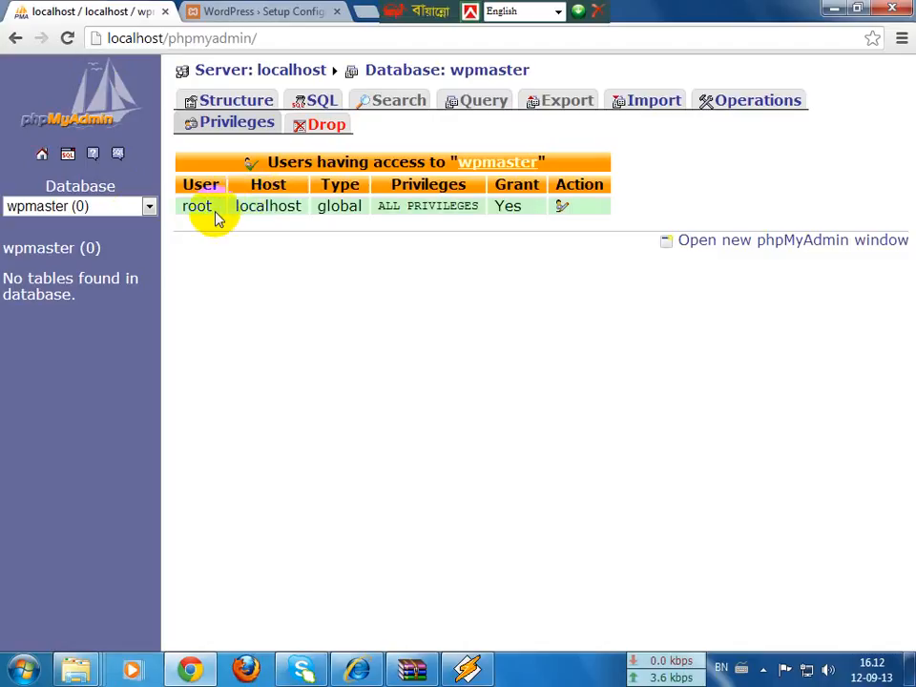
click(50, 248)
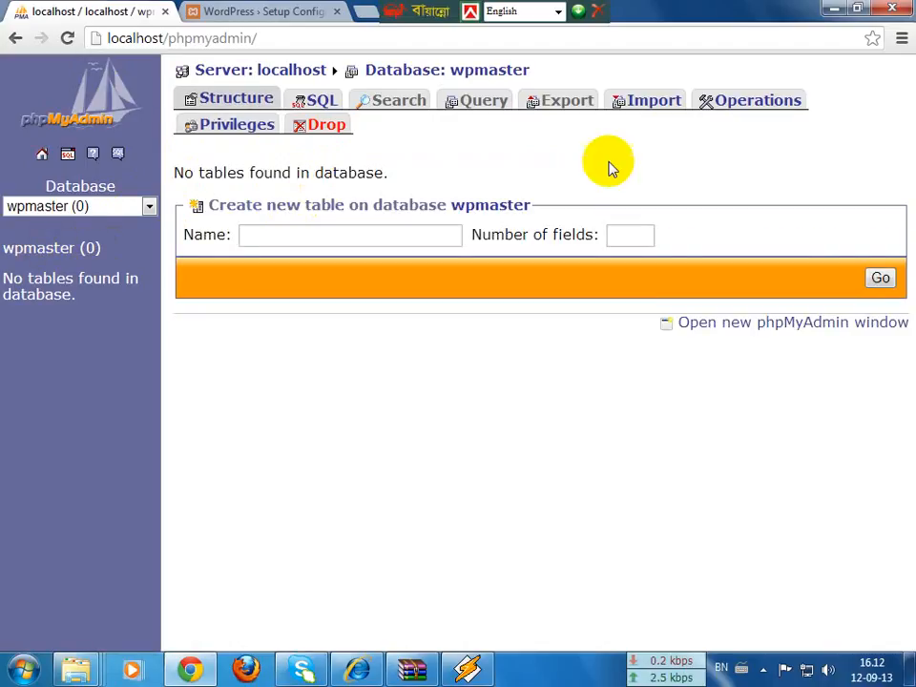
click(229, 127)
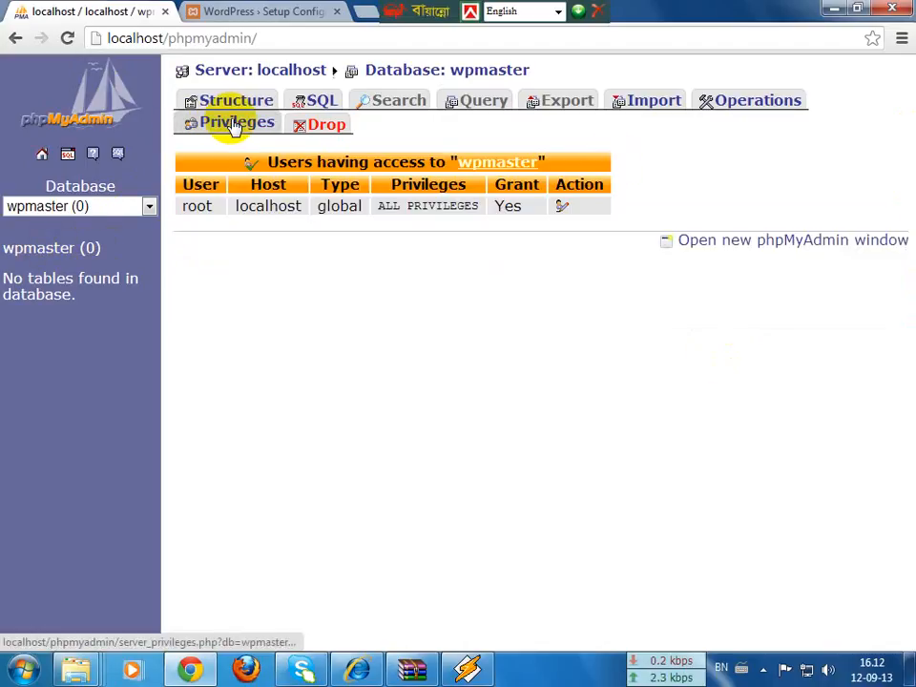
drag(208, 208, 186, 209)
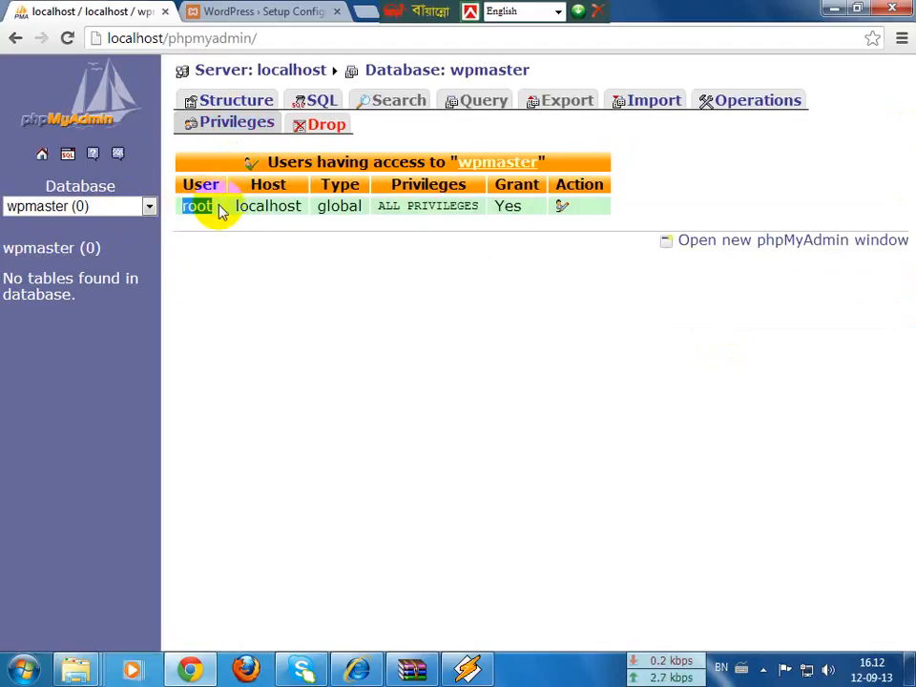
click(261, 10)
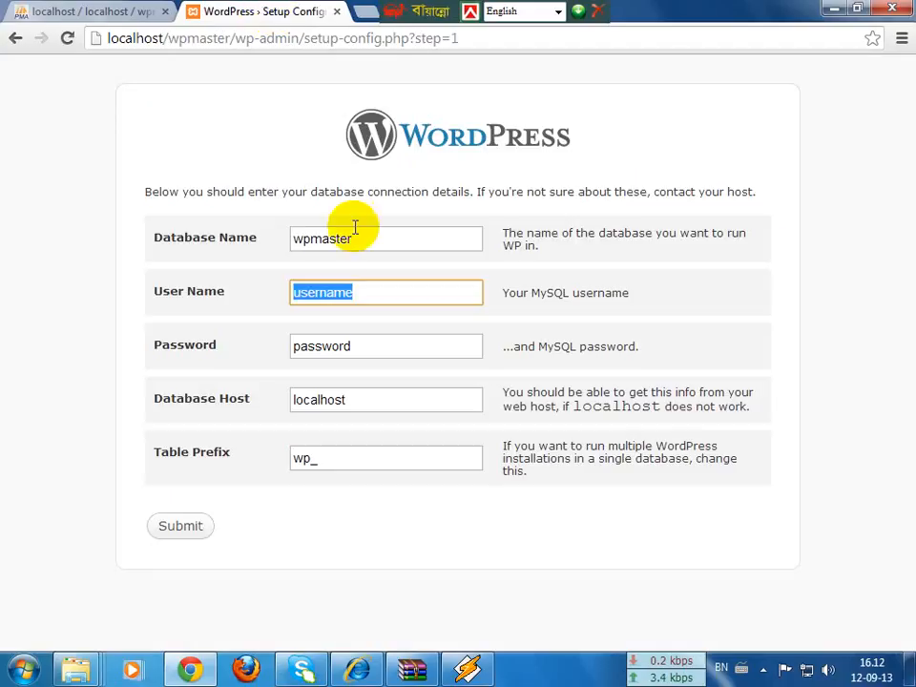
Step: Set the database user name to root and leave the password empty
text(root)
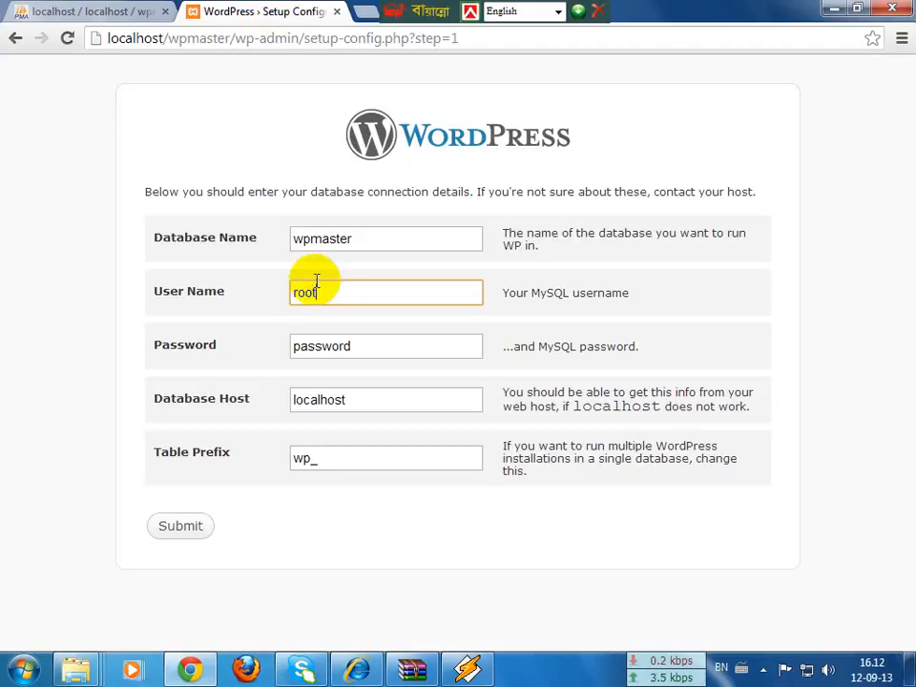
key(Tab)
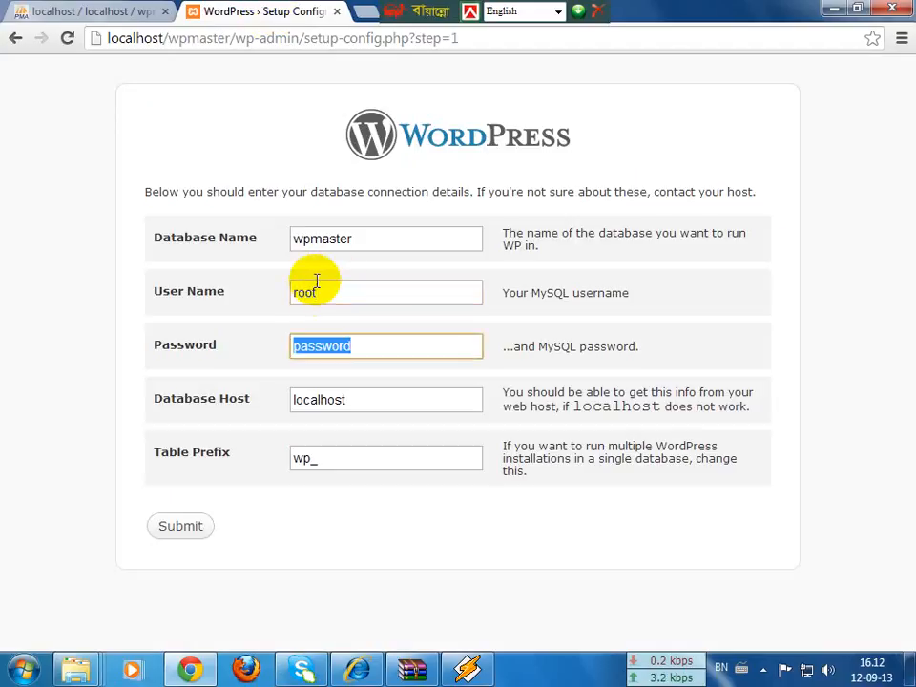
key(BackSpace)
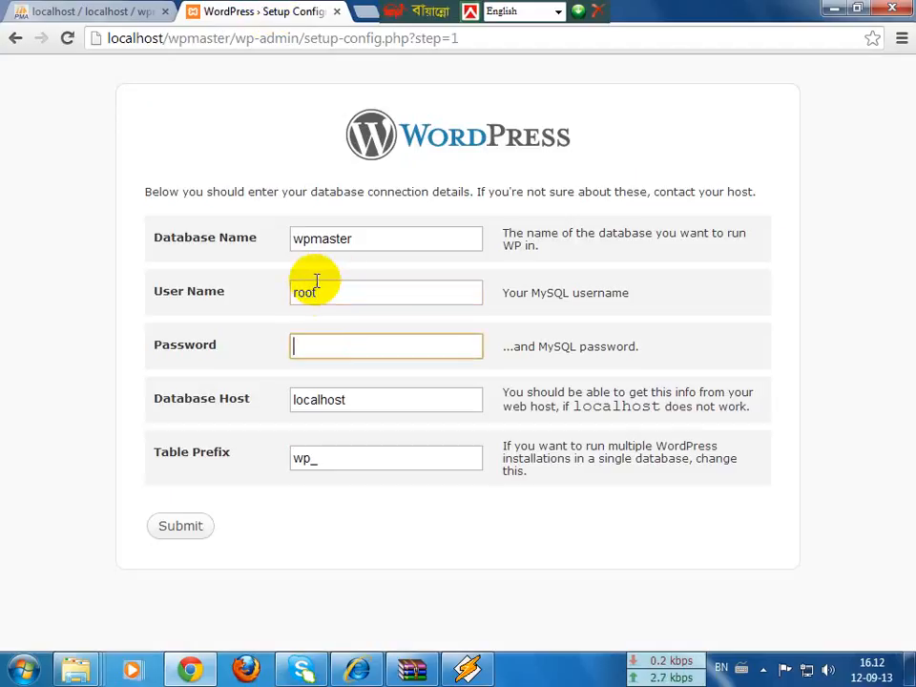
Step: Keep localhost as database host and wp_ as table prefix, and submit
click(375, 394)
drag(372, 395, 292, 396)
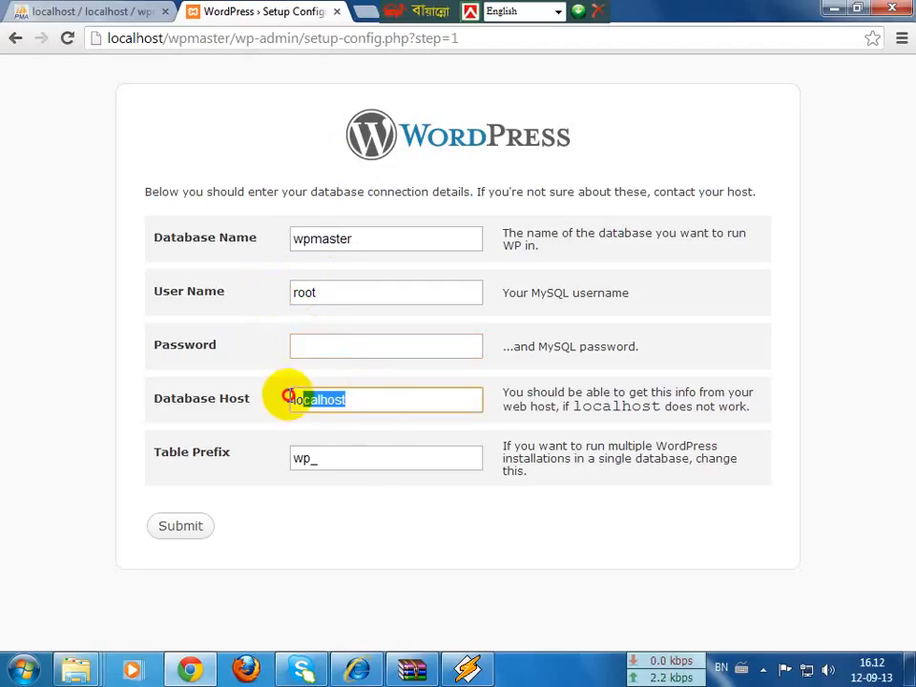
click(360, 398)
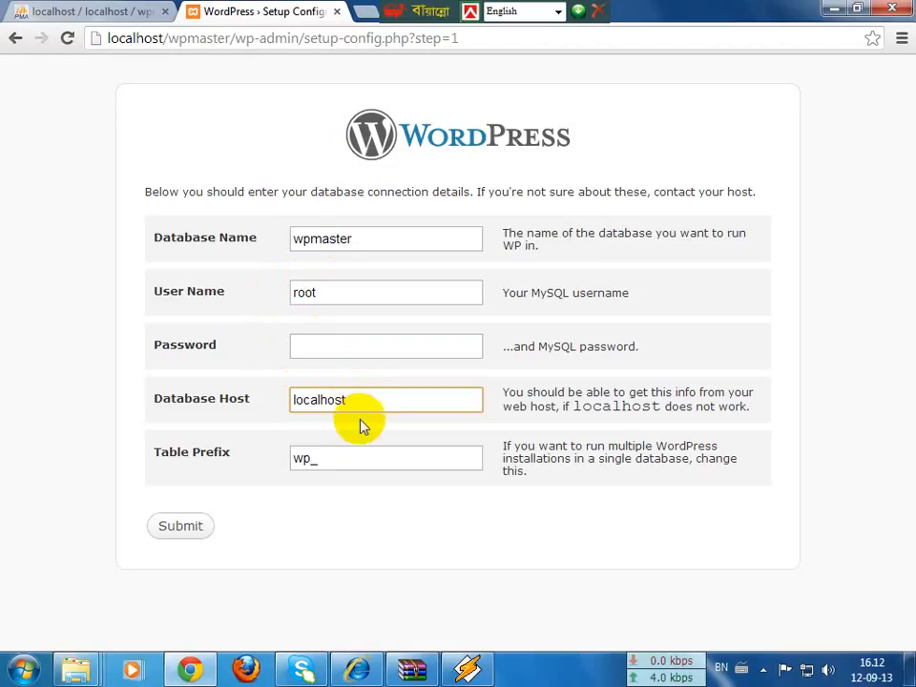
click(331, 461)
drag(160, 456, 254, 454)
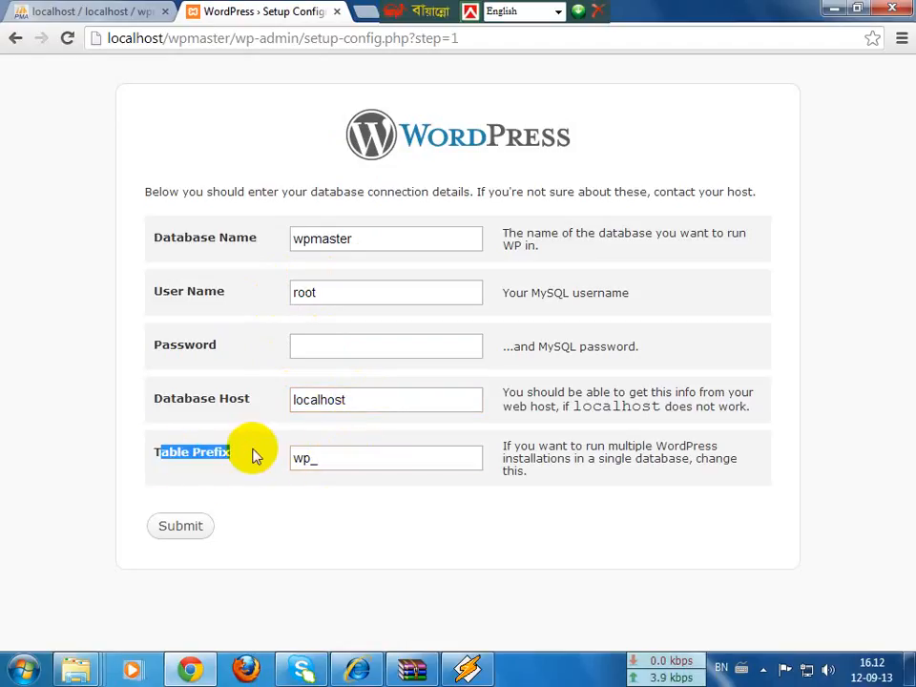
click(317, 456)
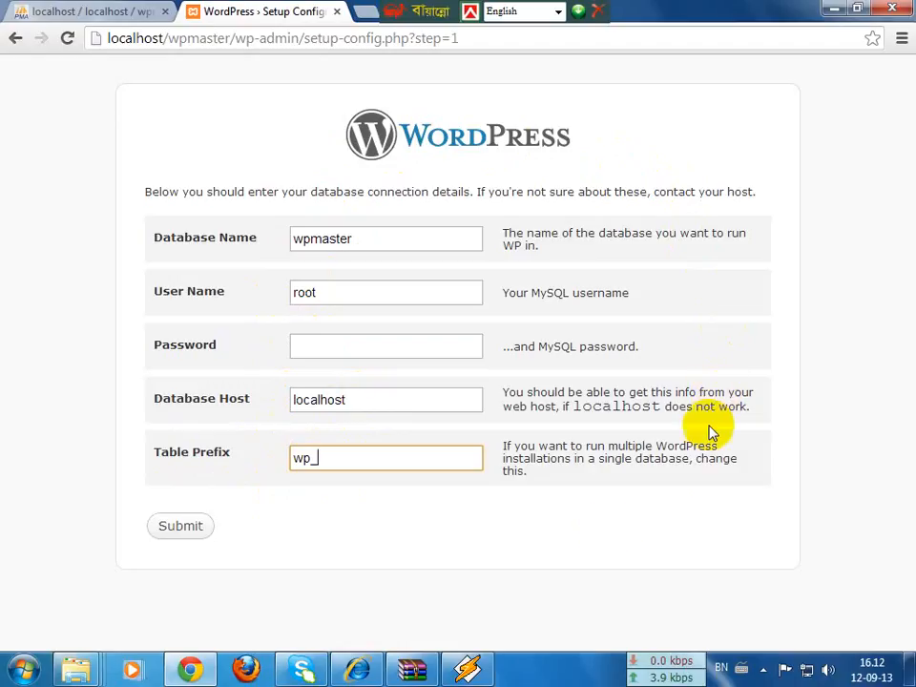
click(178, 526)
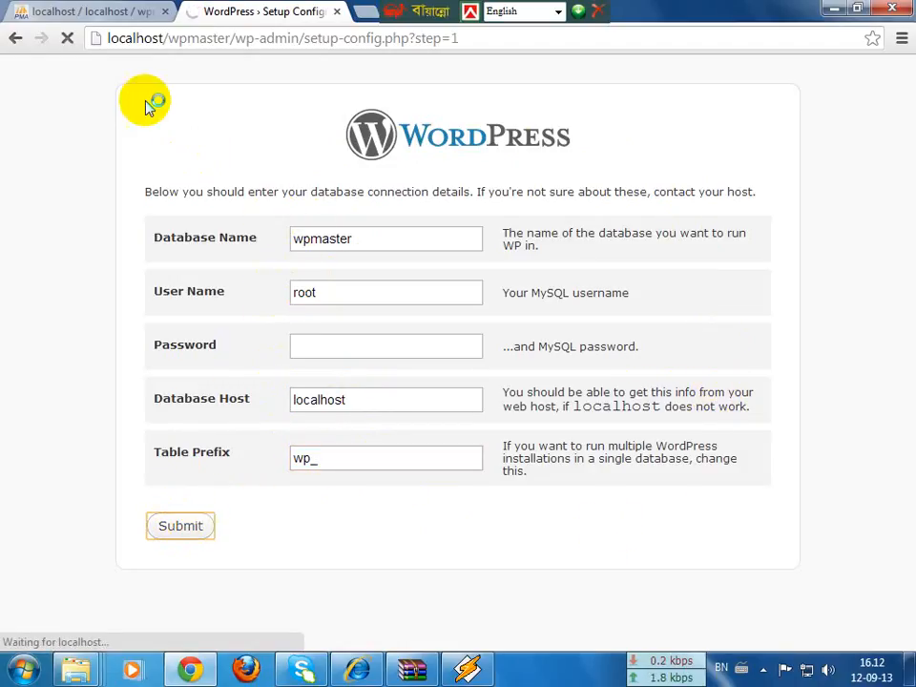
Step: Confirm WordPress can communicate with the database and run the install
click(95, 11)
click(205, 11)
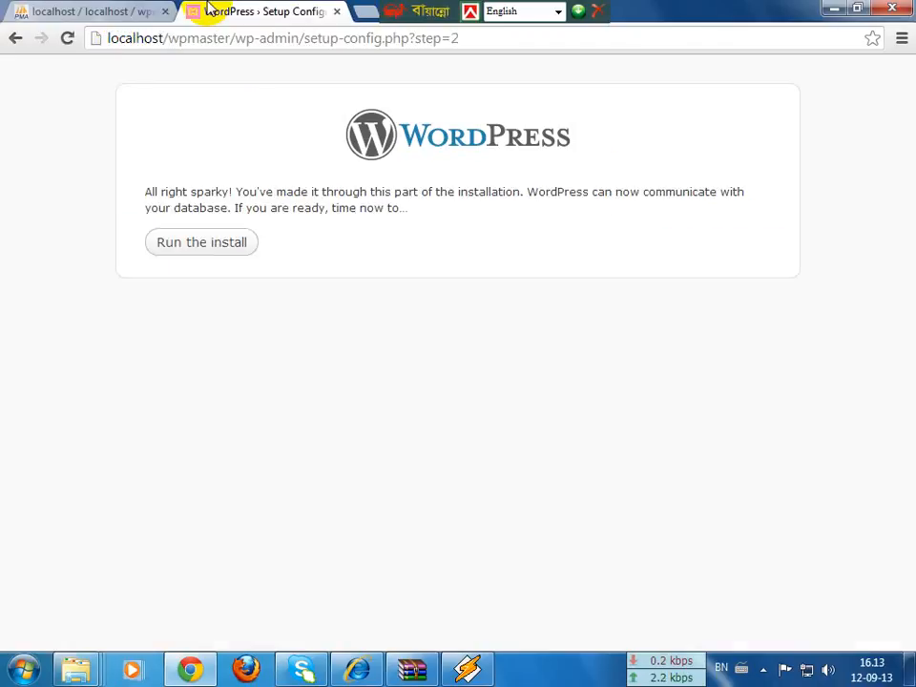
drag(414, 133, 600, 137)
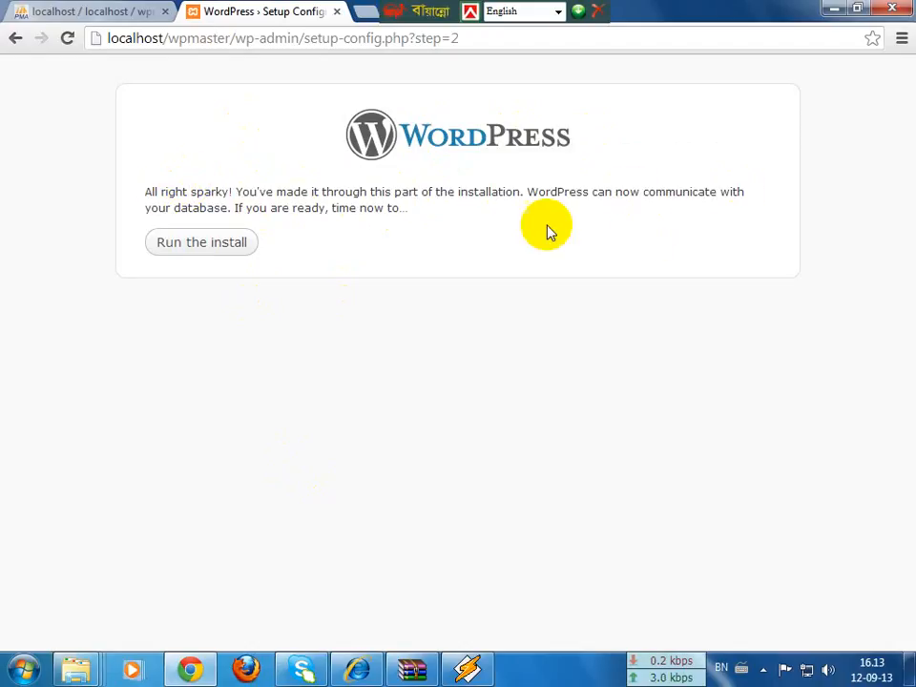
drag(179, 191, 260, 190)
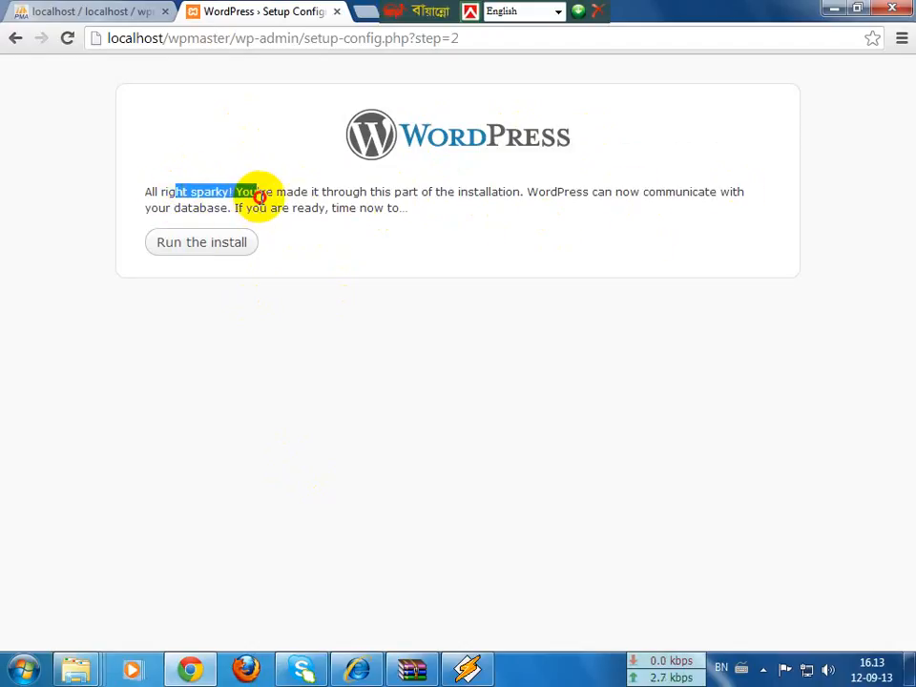
click(403, 219)
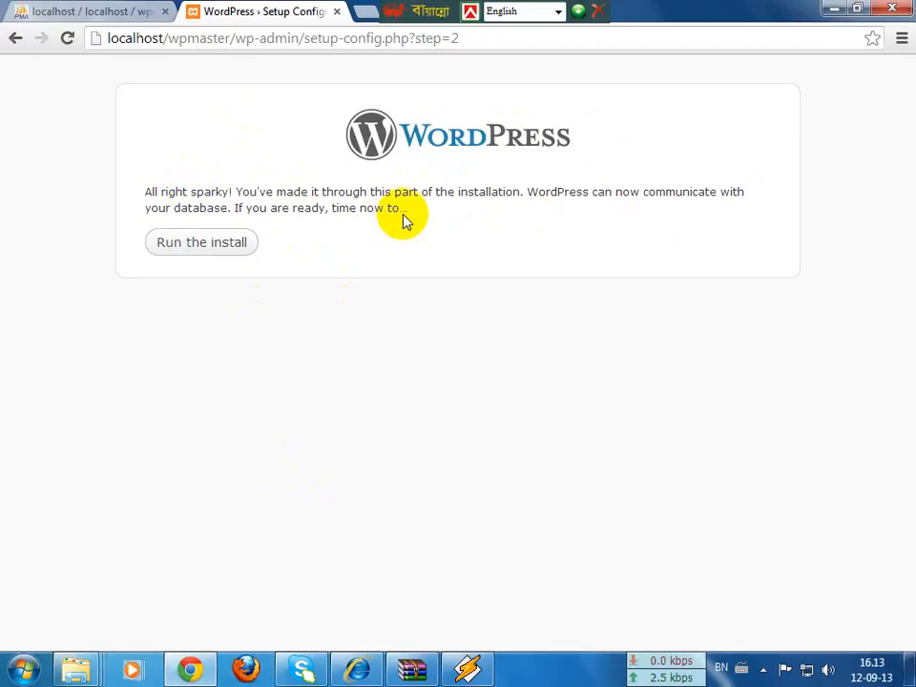
click(193, 247)
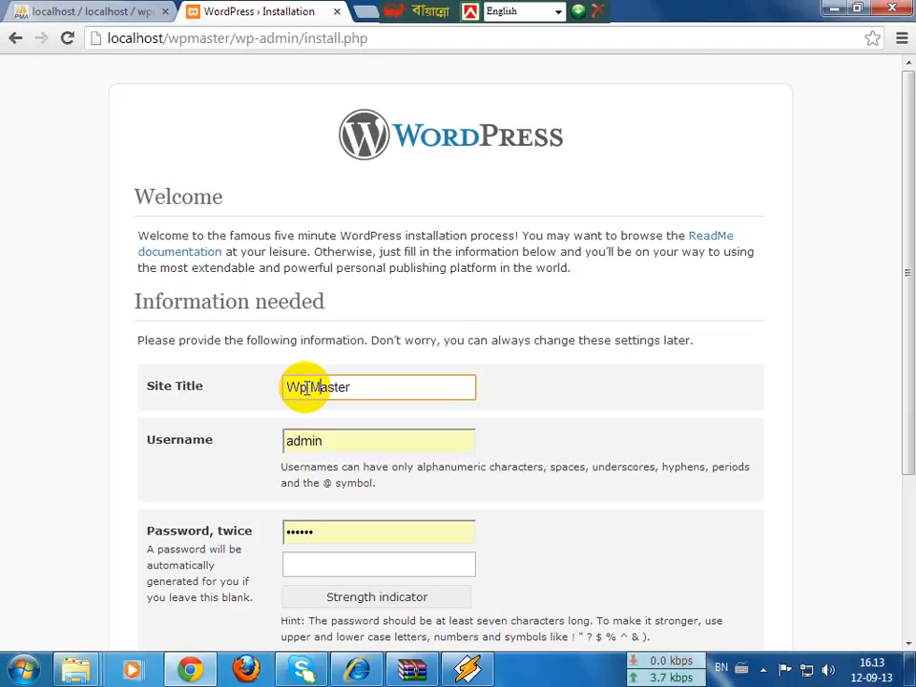
Step: Keep admin as username and set the account password in both password fields
click(341, 435)
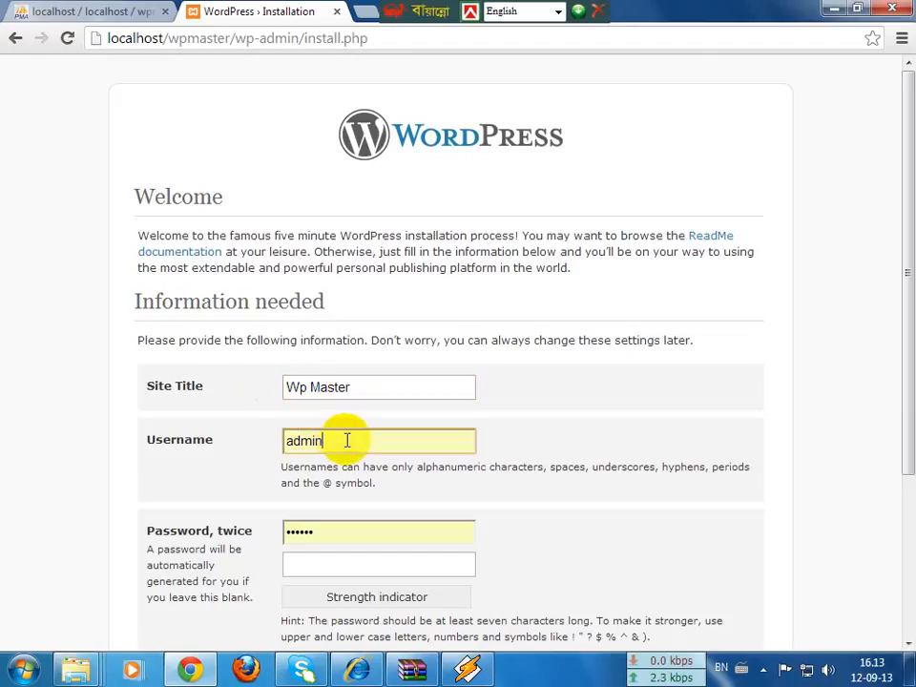
click(340, 521)
key(ctrl+a)
text(123)
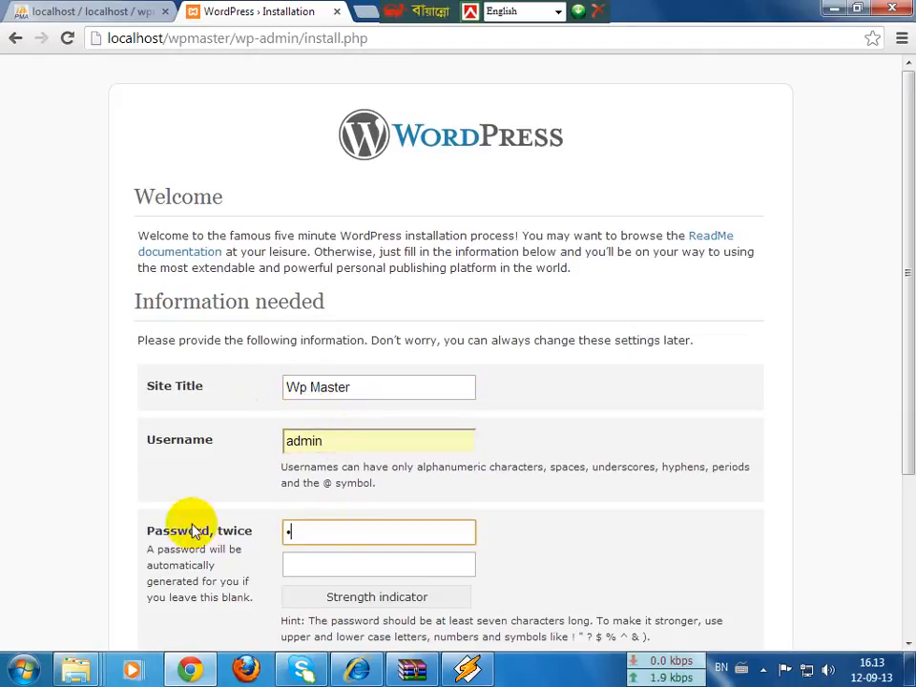
text(456)
key(Tab)
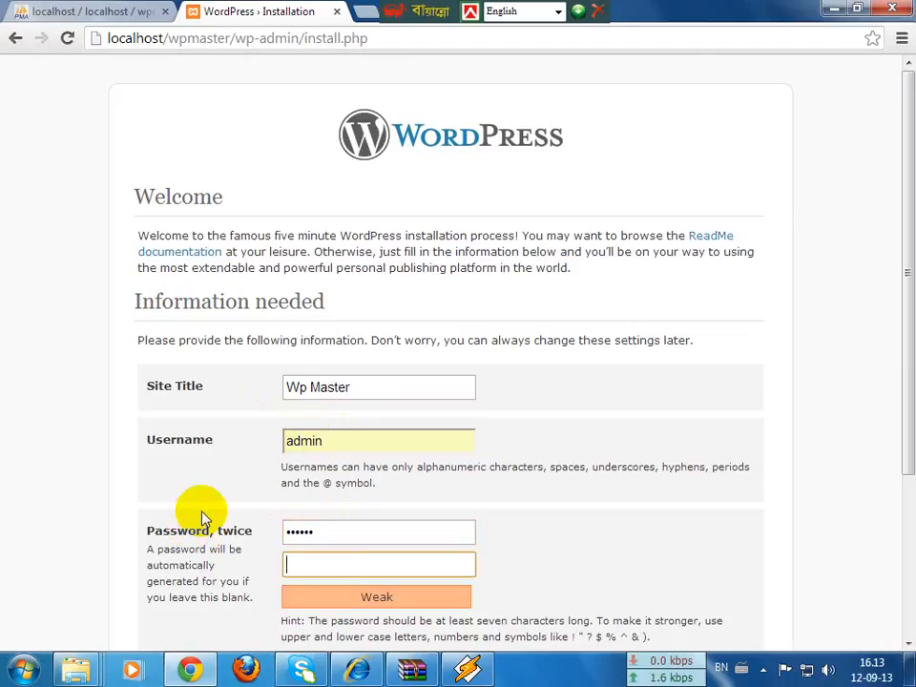
text(123456)
Step: Enter the admin e-mail, hide the site from search engines, and install WordPress
scroll(297, 501, down, 3)
click(325, 450)
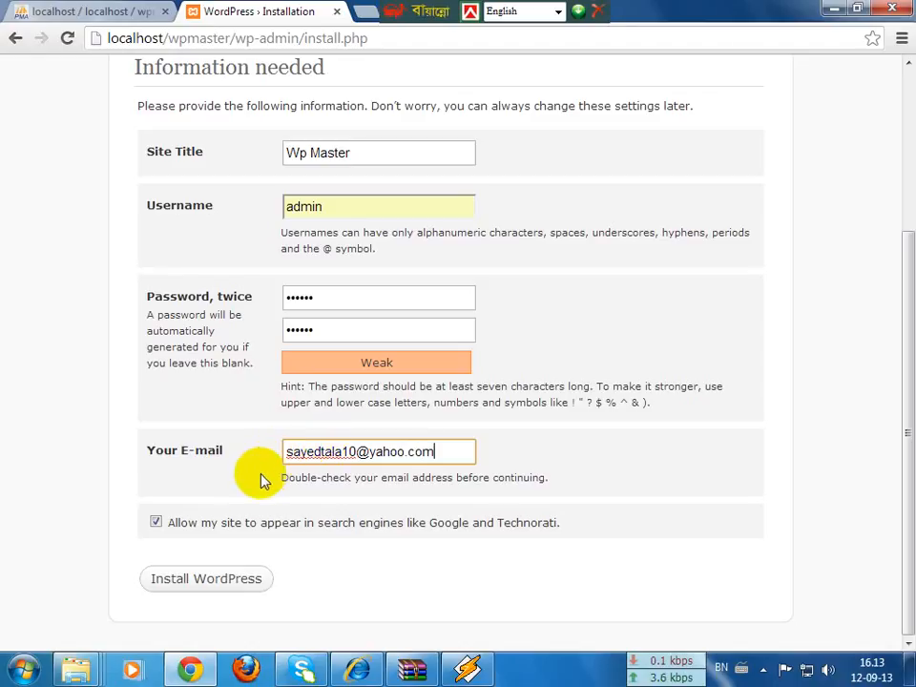
click(156, 522)
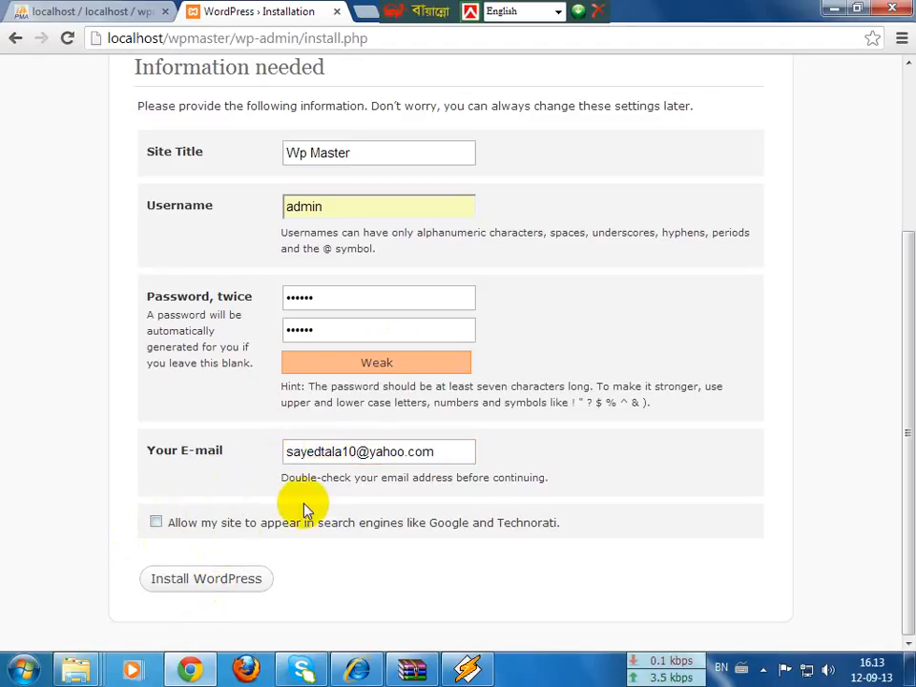
click(200, 582)
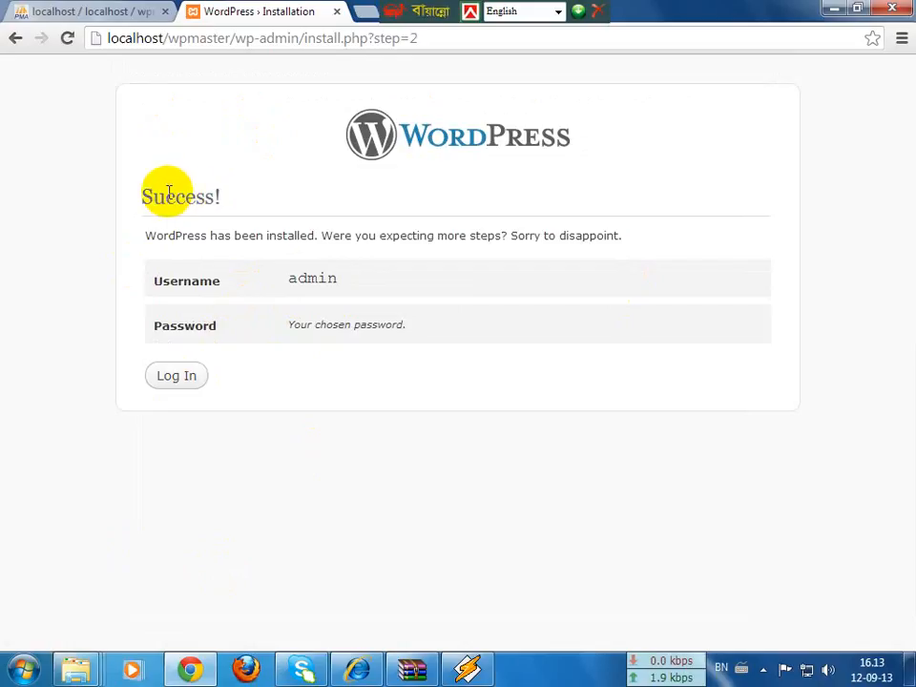
Step: Go from the Success! installation page to the Wp Master login page
drag(143, 194, 351, 207)
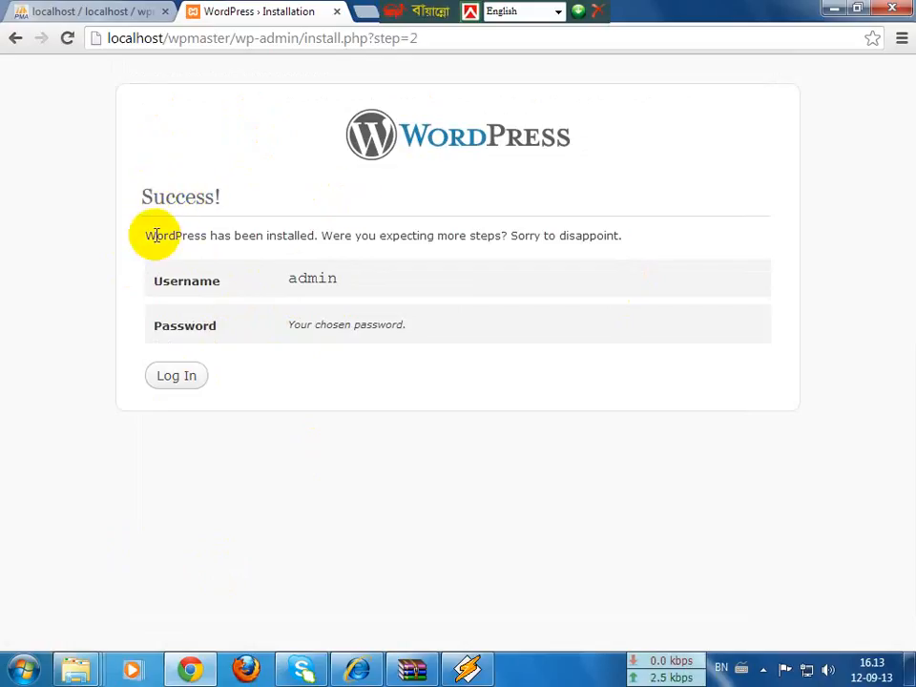
drag(156, 235, 627, 248)
click(622, 249)
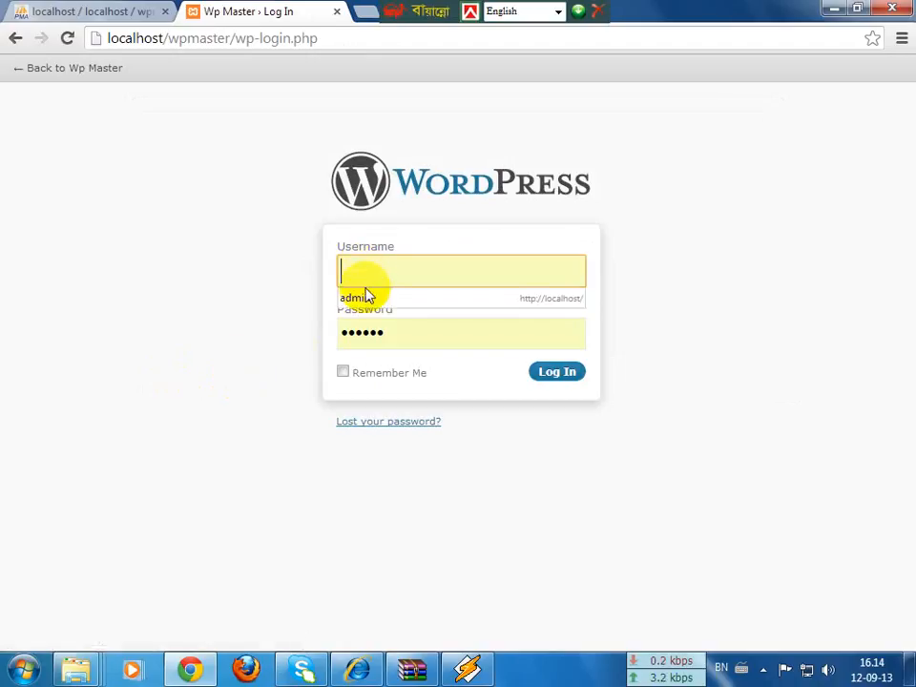
Step: Log in to Wp Master as admin with the account password
click(367, 298)
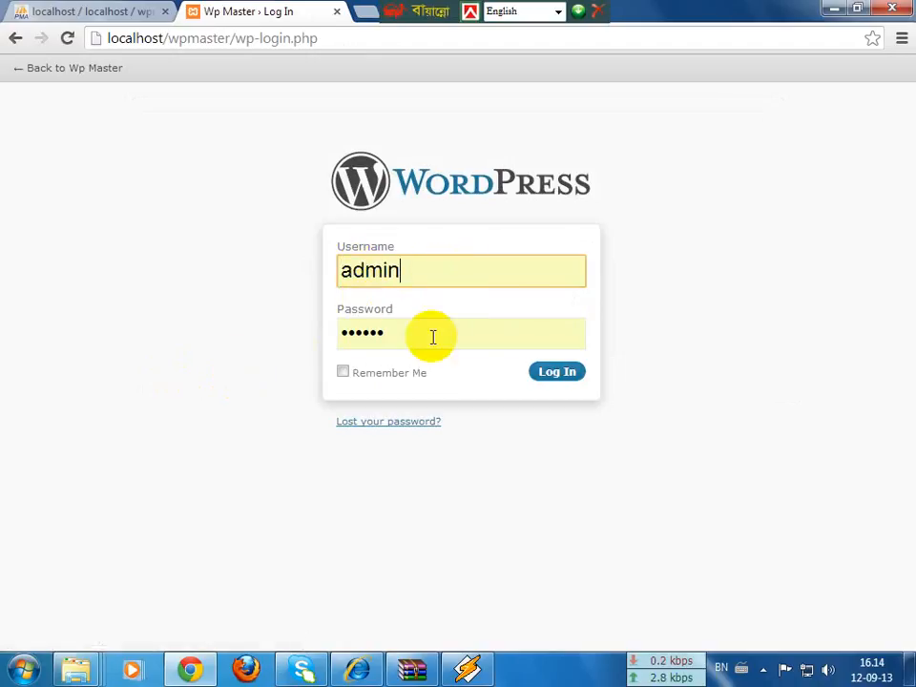
drag(432, 337, 263, 313)
text(******)
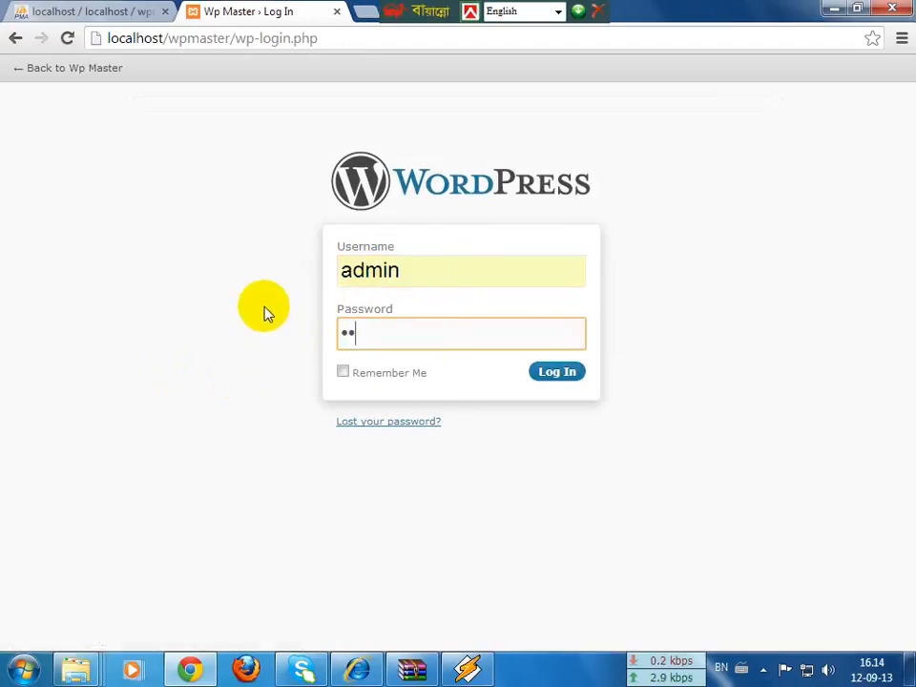
key(Return)
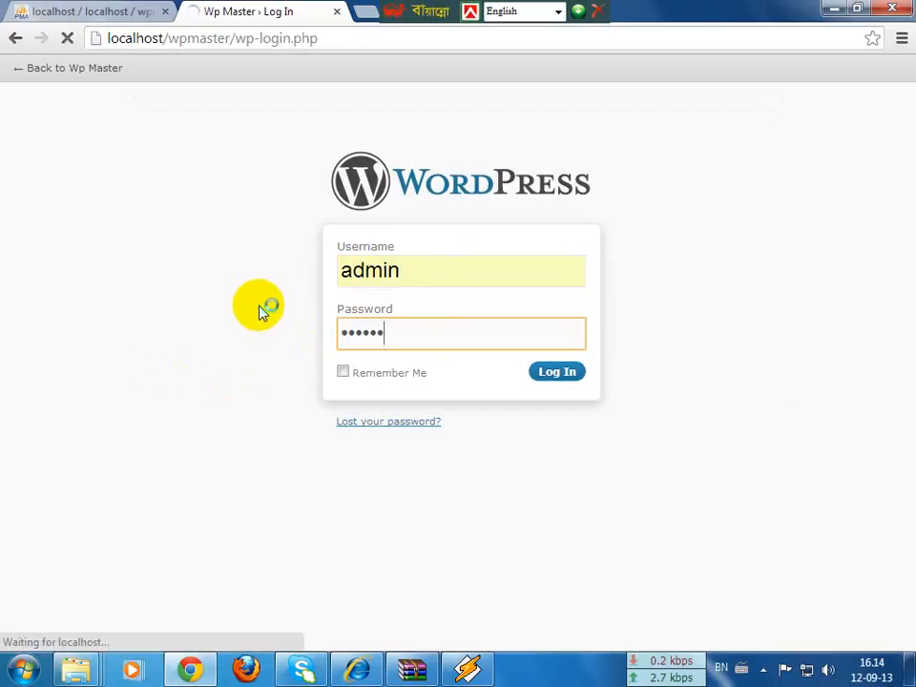
click(561, 374)
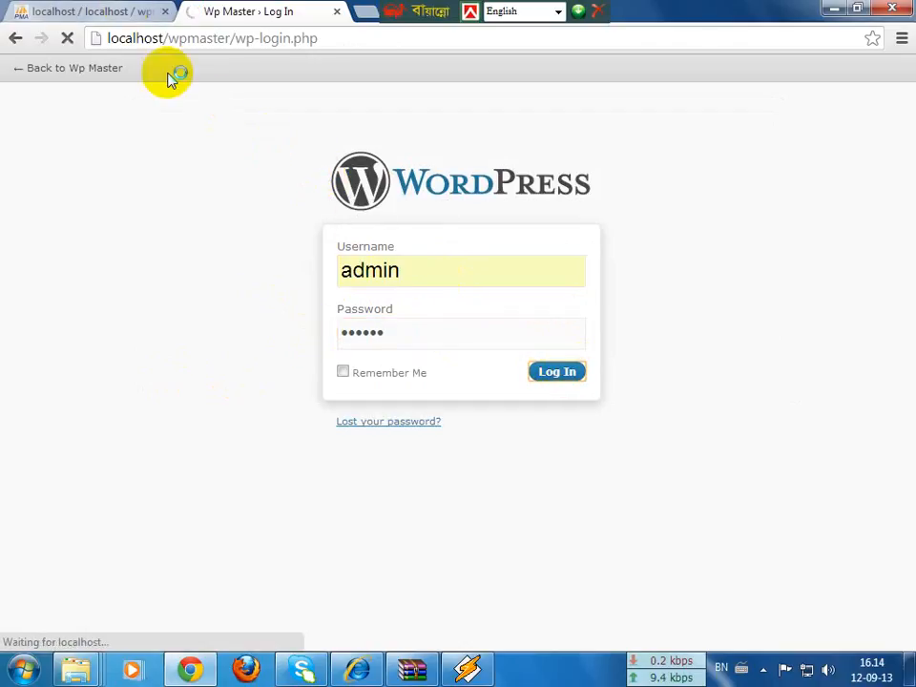
drag(397, 17, 727, 6)
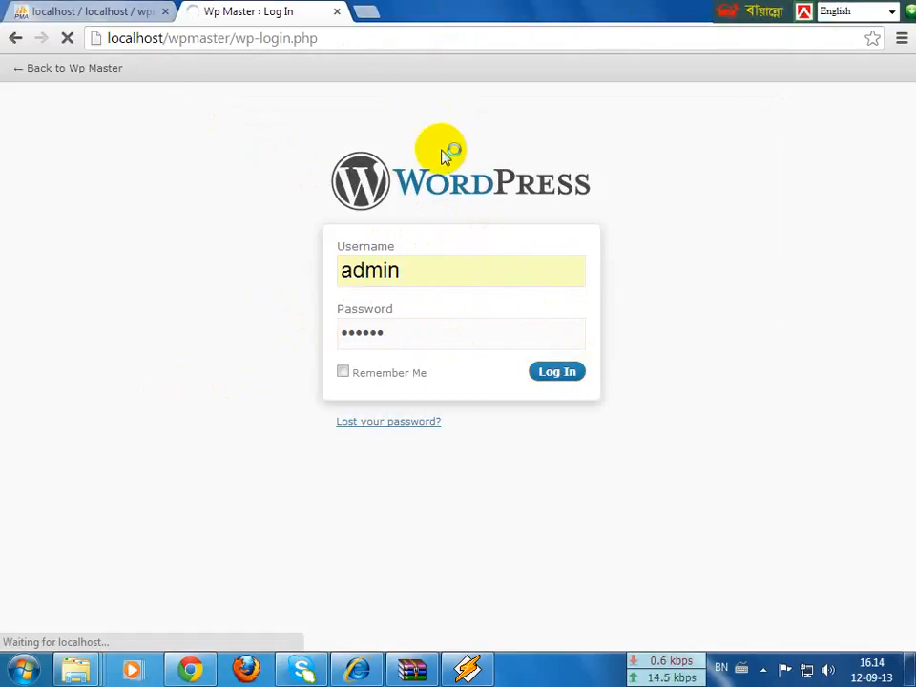
click(365, 12)
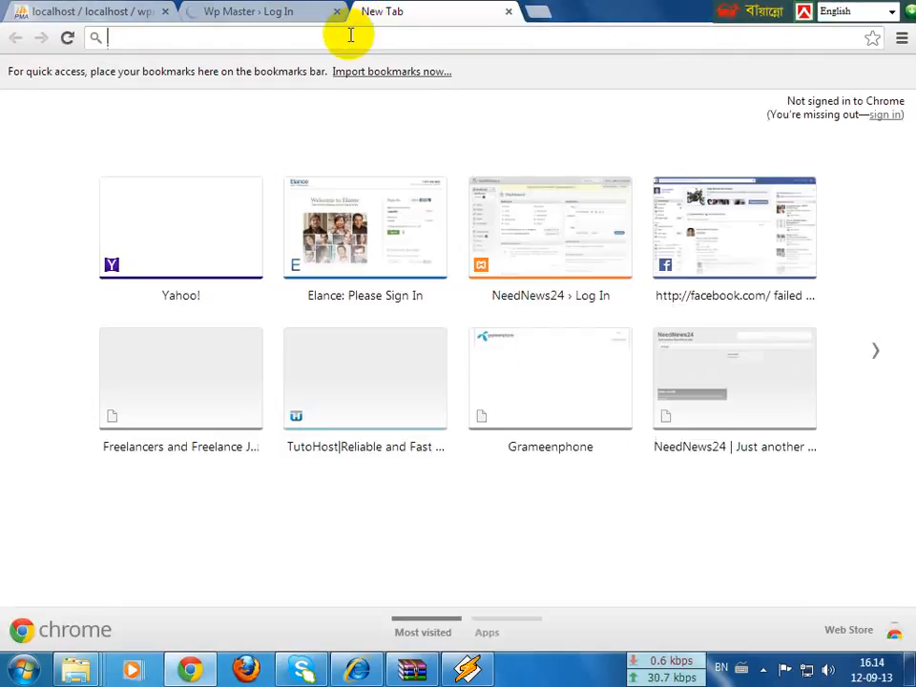
Step: Load localhost/wpmaster to see the Wp Master front page with its Hello world! post
text(lo)
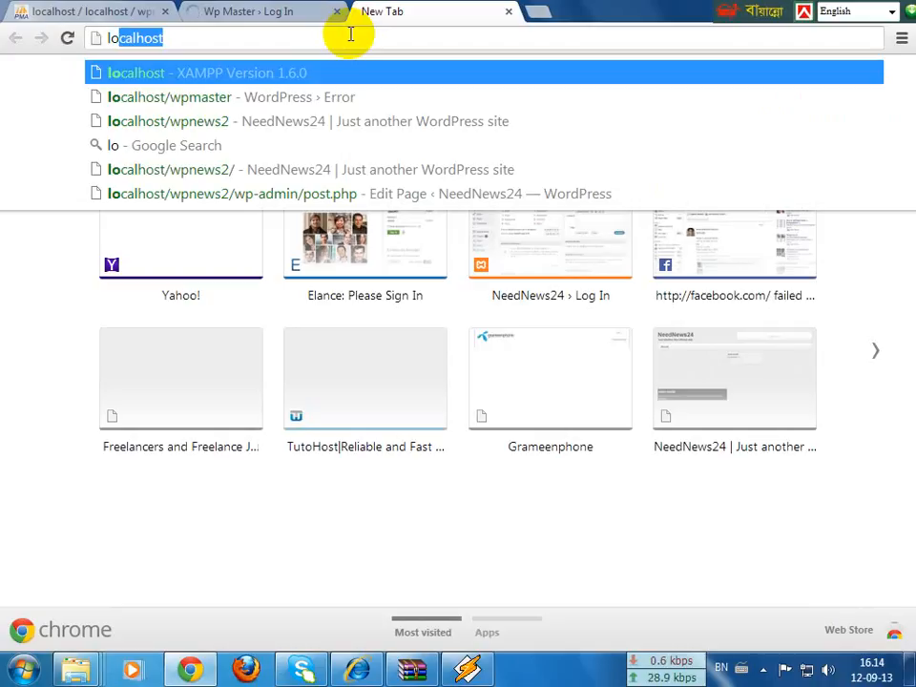
text(calhost/w)
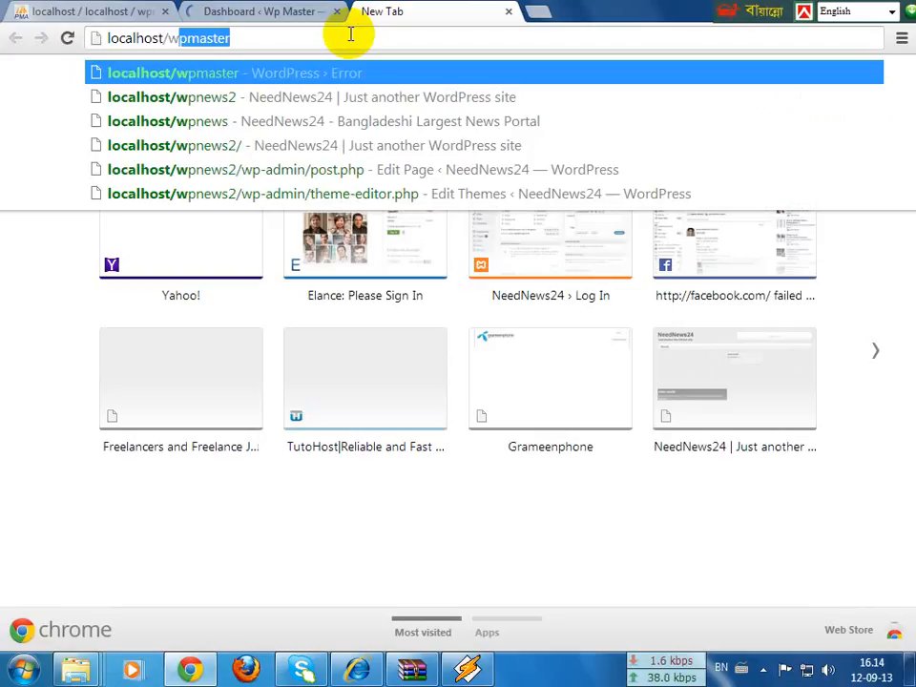
key(Return)
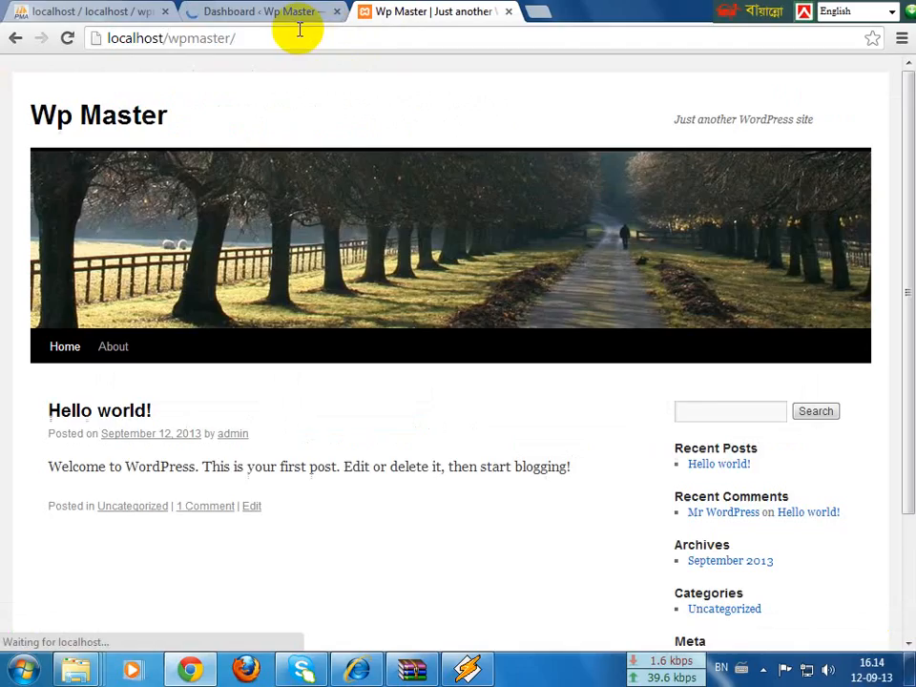
Step: Scroll through the Wp Master front page to inspect it
scroll(512, 525, down, 3)
scroll(422, 306, up, 3)
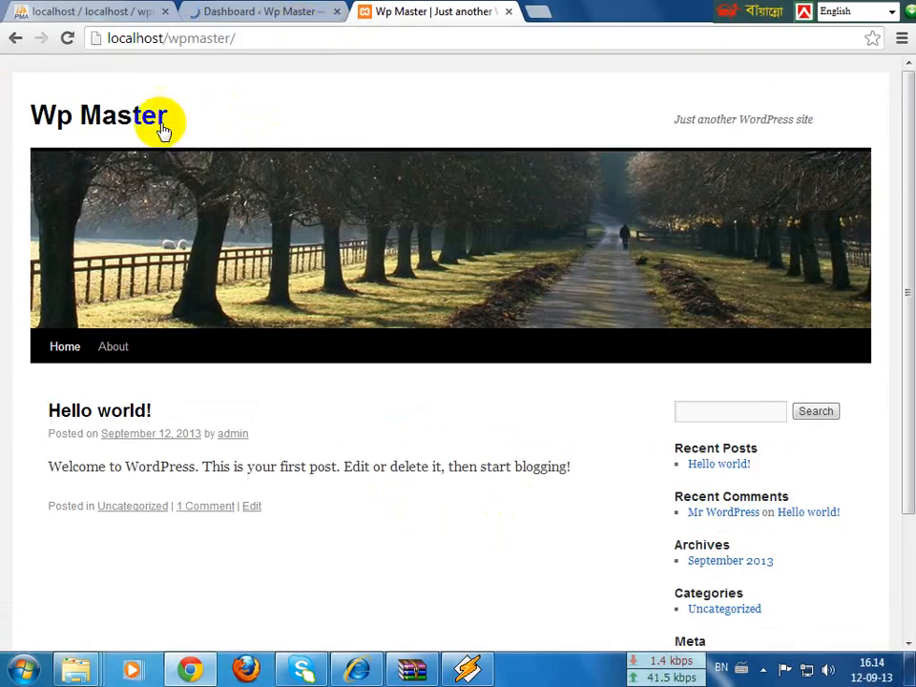
drag(44, 117, 713, 303)
scroll(703, 343, down, 3)
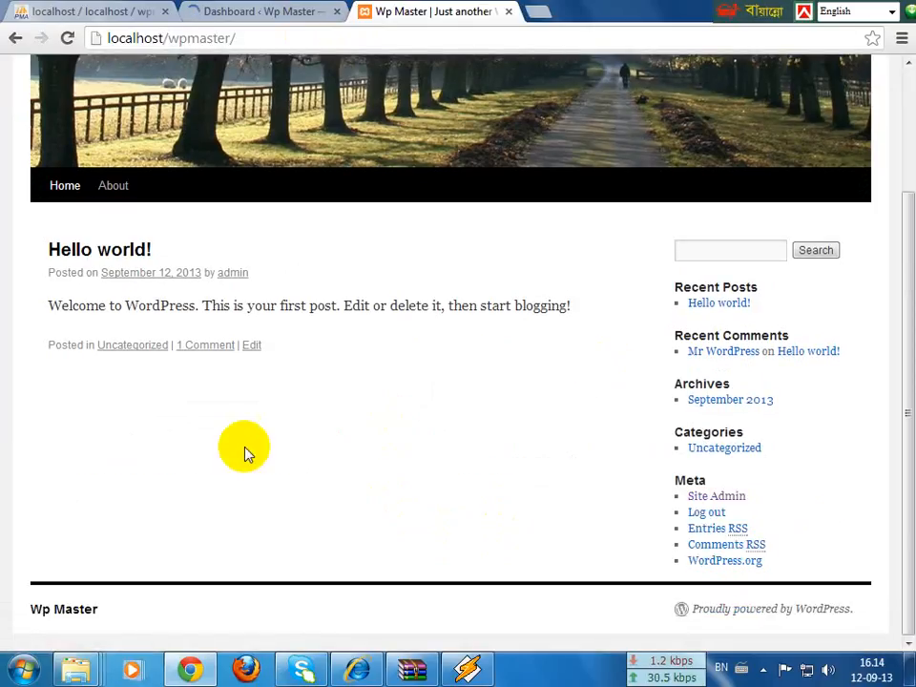
scroll(630, 88, up, 3)
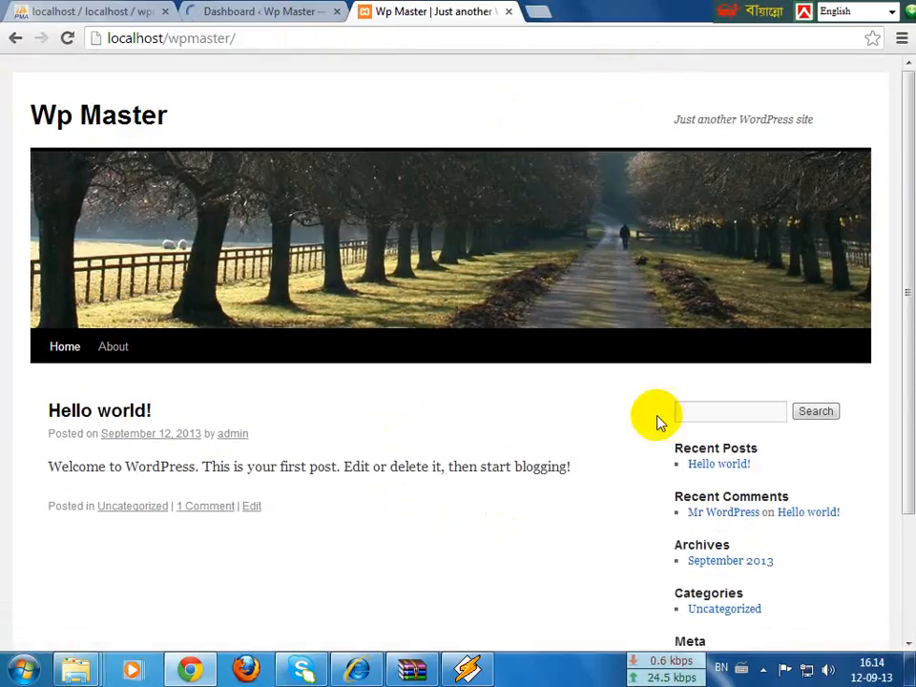
Step: Open the admin Themes page, showing Twenty Ten 1.0 as the current theme
click(275, 10)
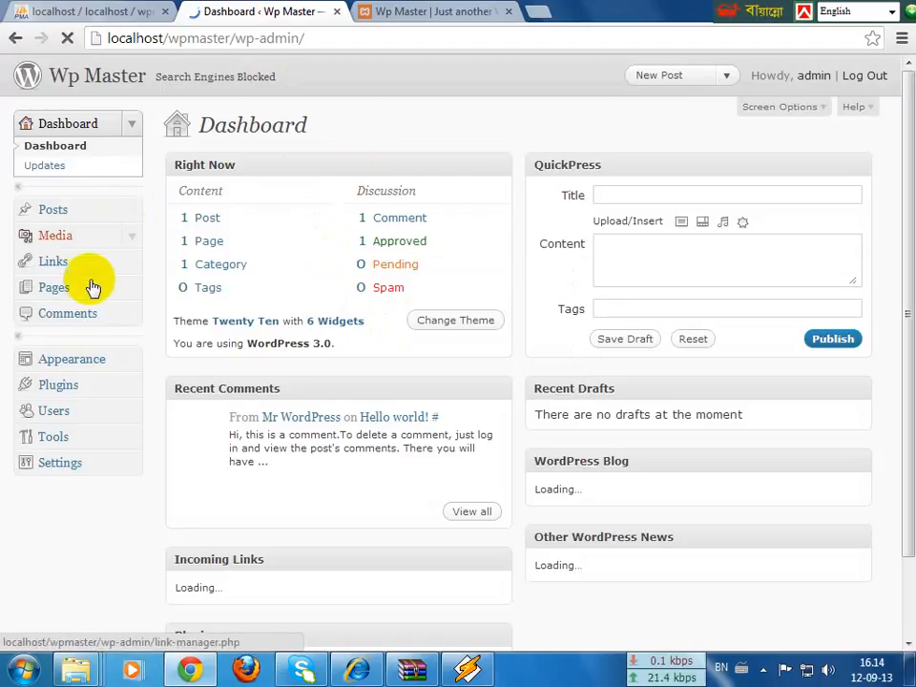
click(124, 361)
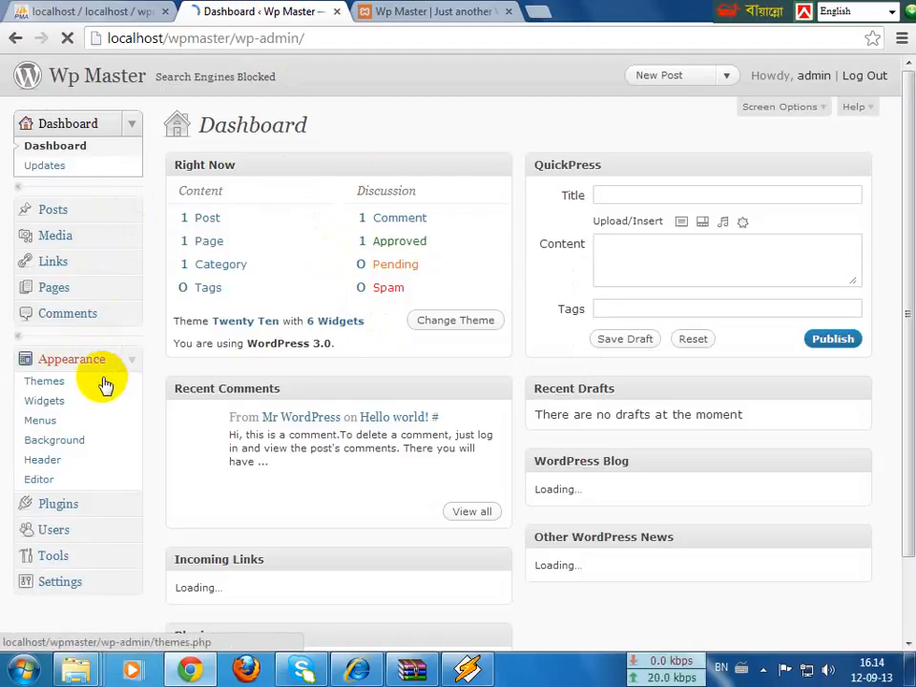
click(423, 12)
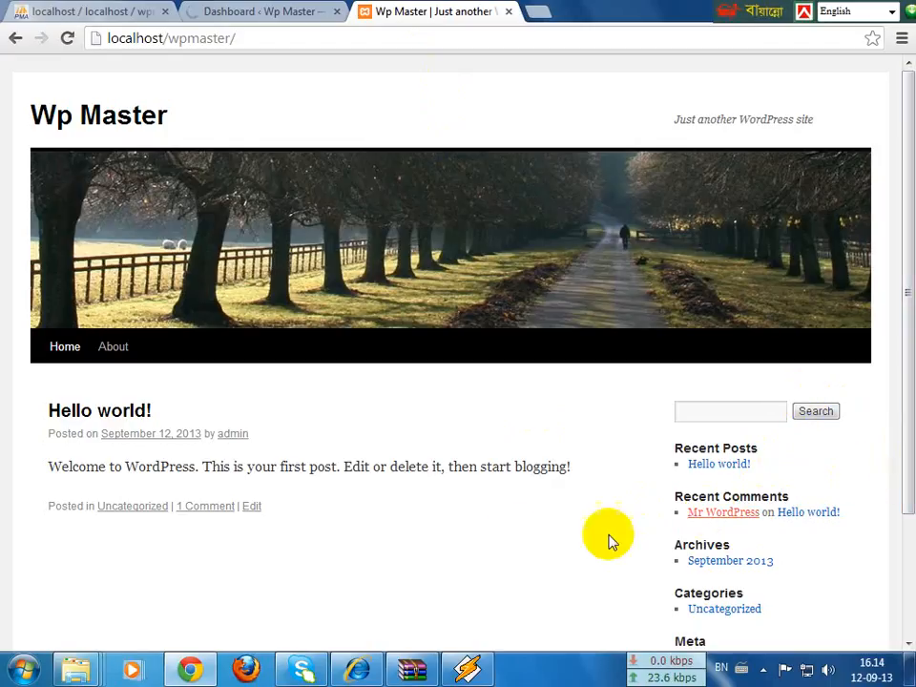
scroll(336, 449, down, 3)
scroll(234, 320, up, 3)
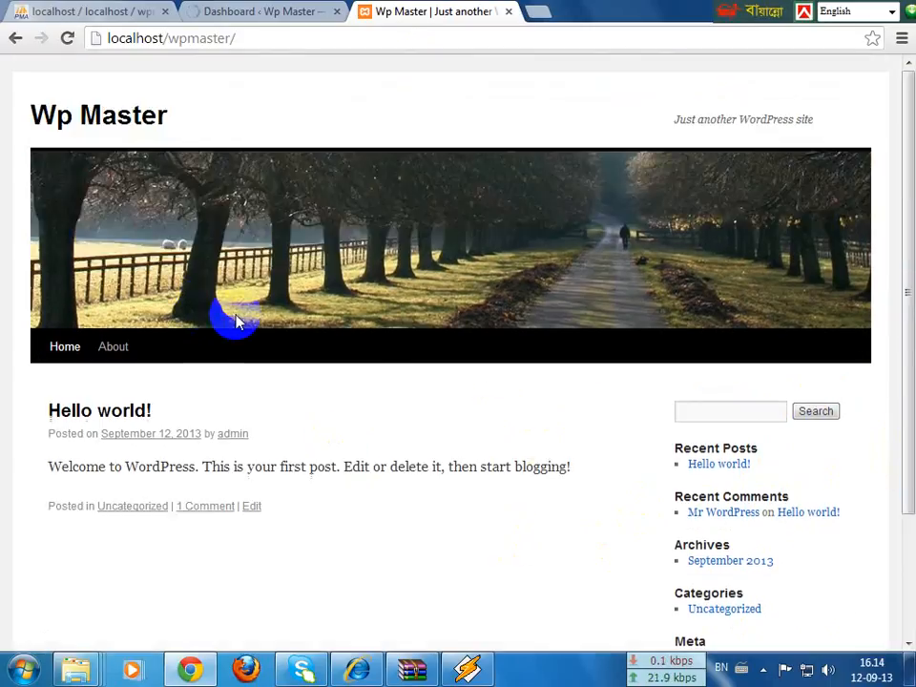
click(241, 10)
click(410, 10)
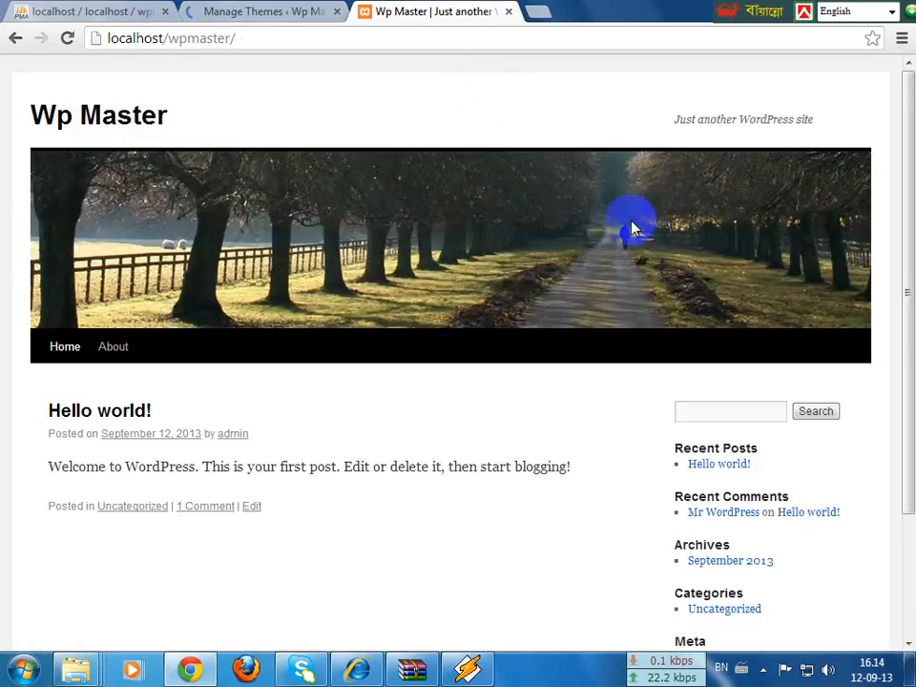
click(281, 7)
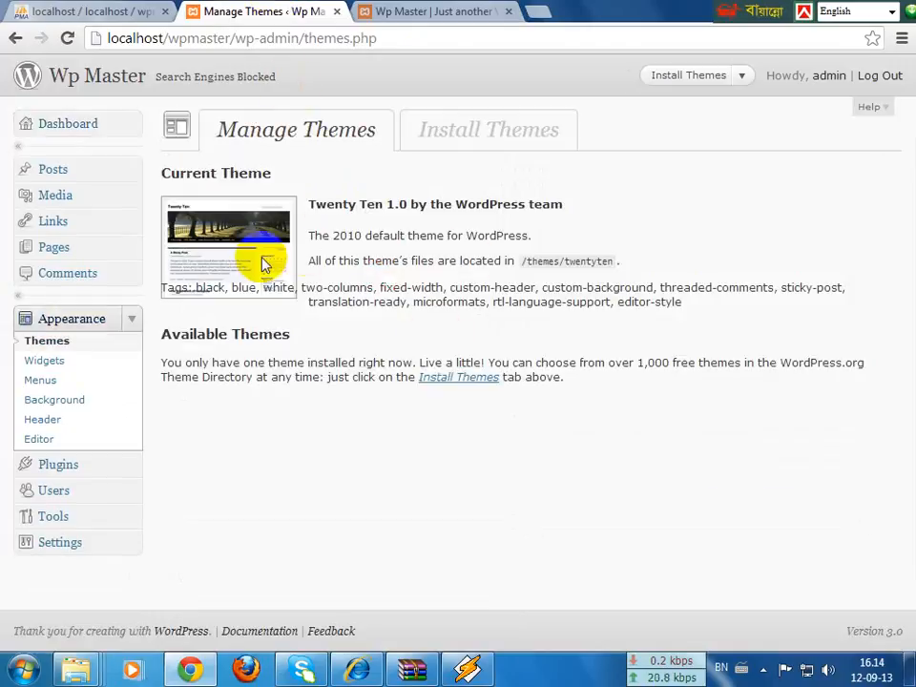
Step: Highlight Twenty Ten as the current theme, then the end of the front page's first post
drag(310, 204, 562, 196)
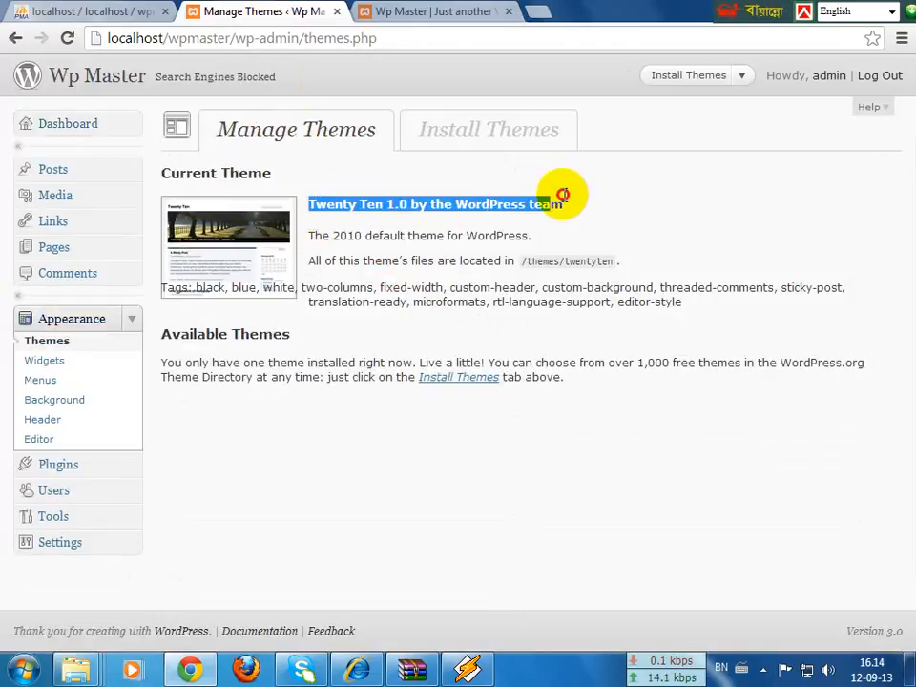
click(457, 10)
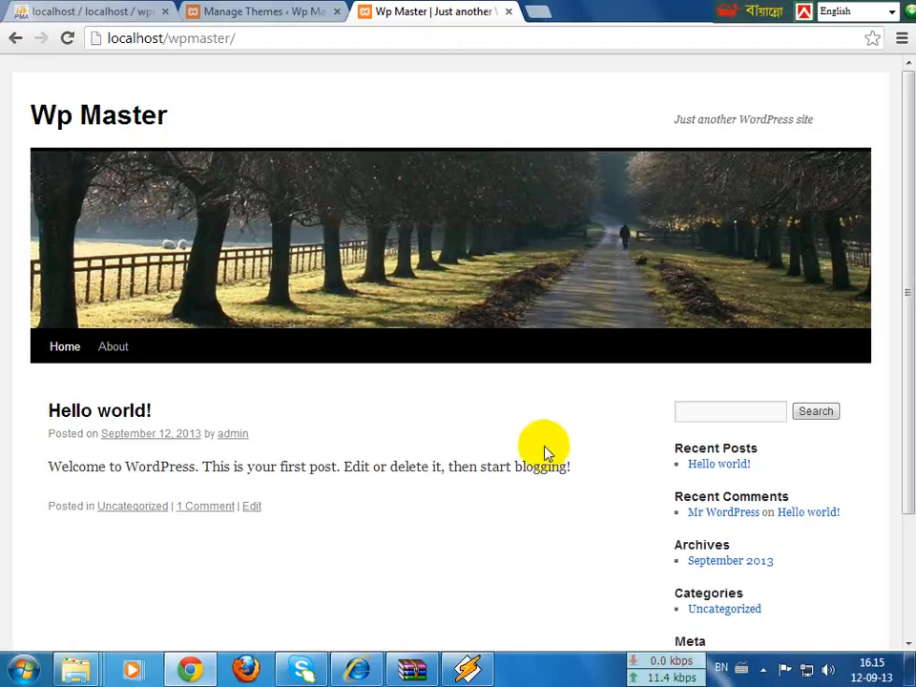
drag(310, 466, 584, 464)
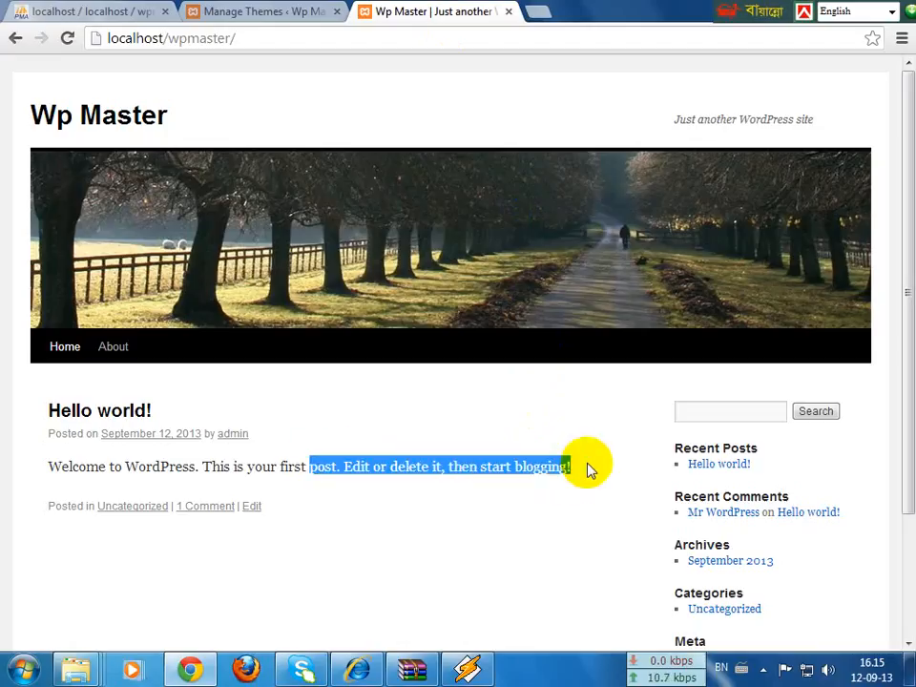
click(272, 10)
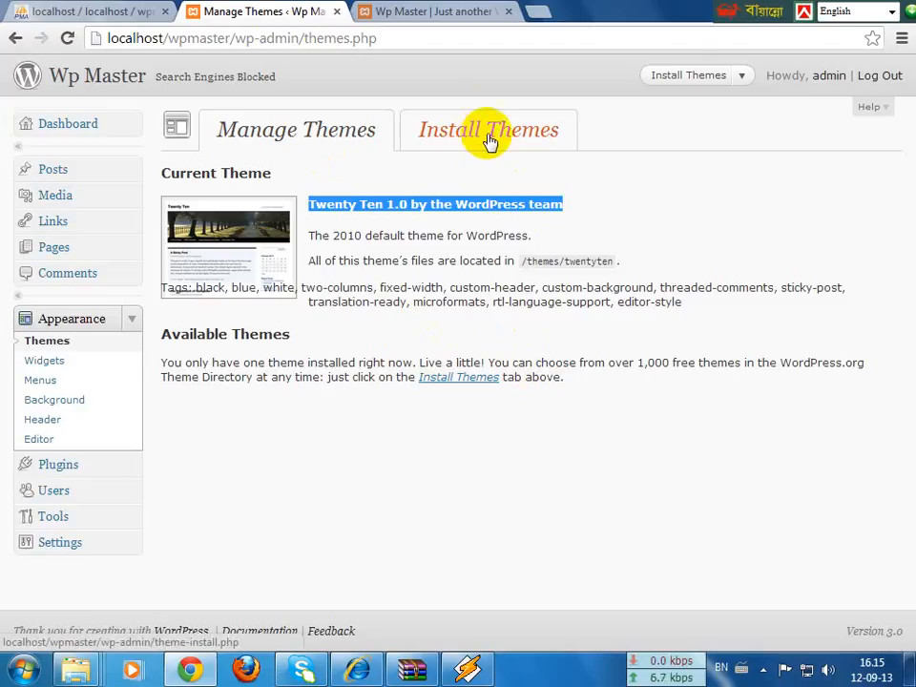
Step: Compare the front page with Manage Themes again, ending on the Twenty Ten 1.0 listing
click(391, 10)
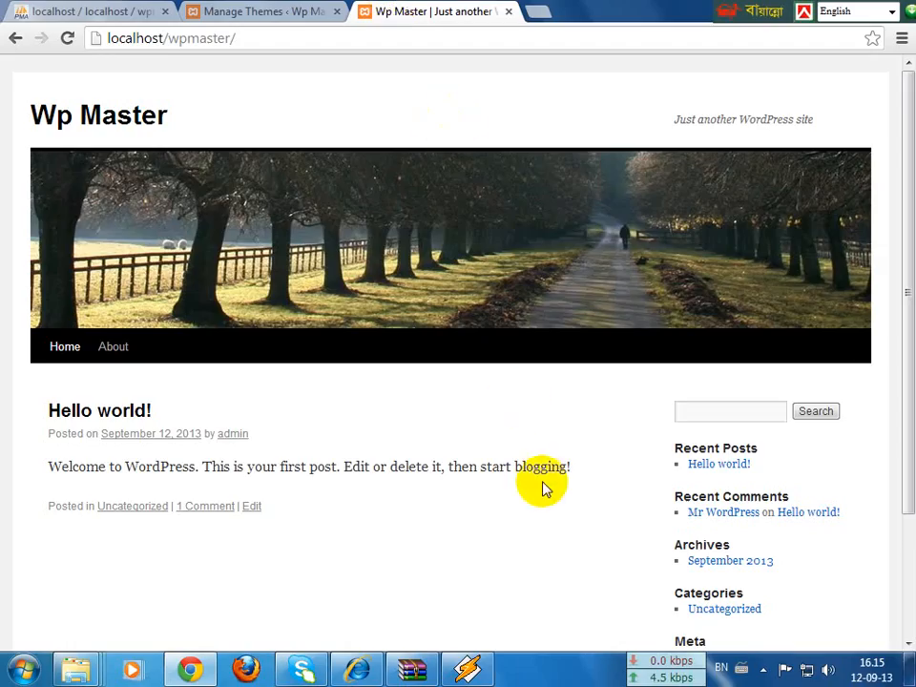
scroll(544, 486, down, 3)
scroll(544, 487, up, 3)
click(303, 10)
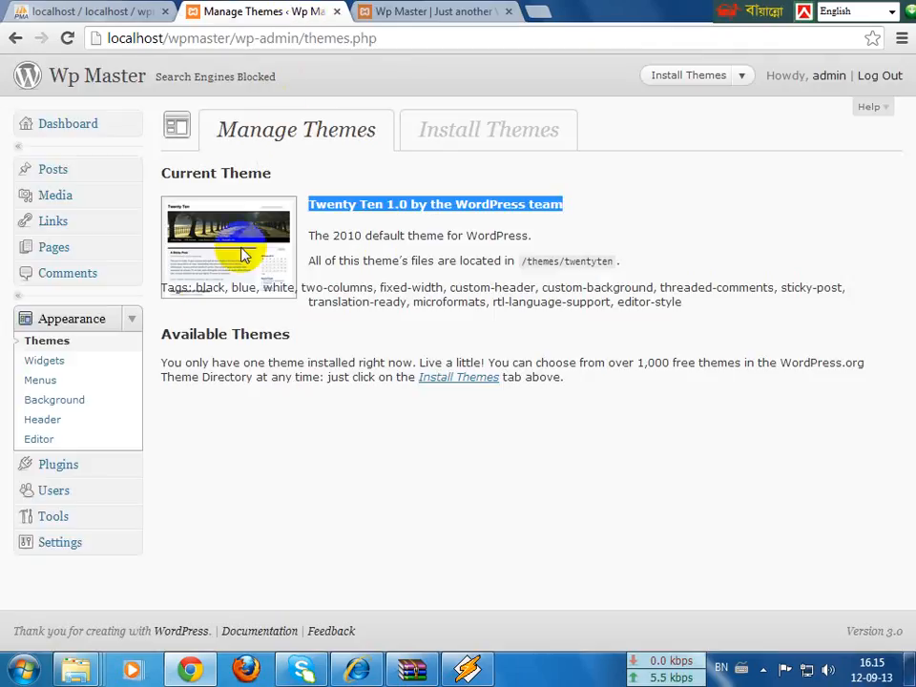
click(438, 11)
click(295, 10)
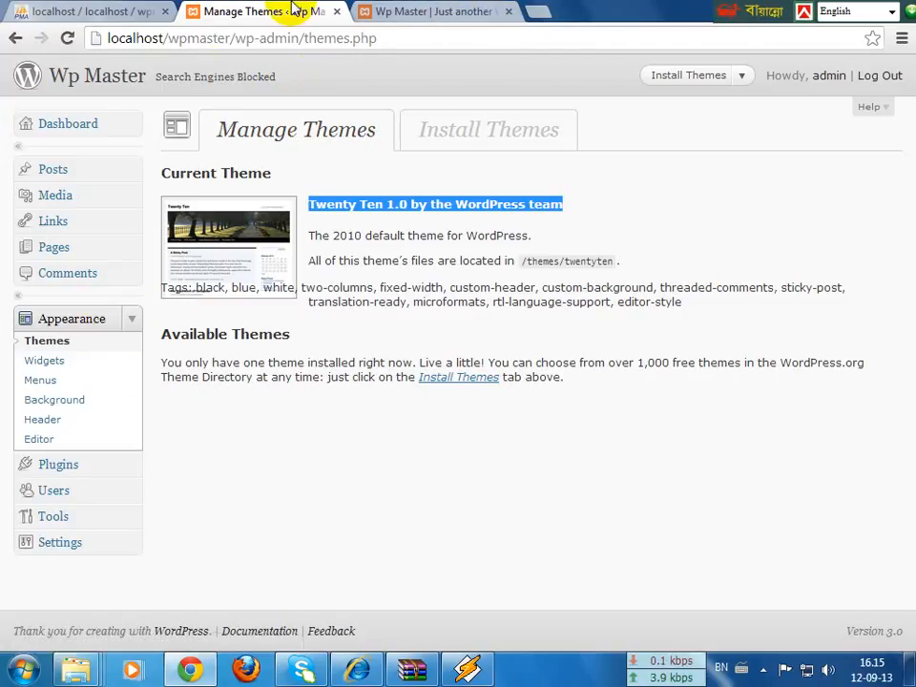